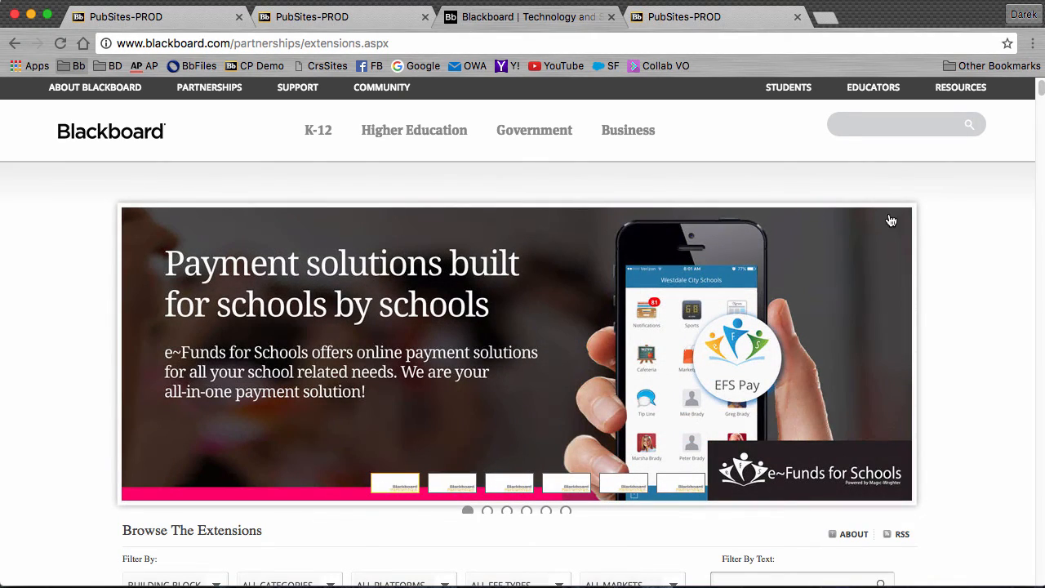
- Find the Cengage Learning MindLinks Building Block for 9.1 in the catalogue and view its details
scroll(891, 221, "down", 5)
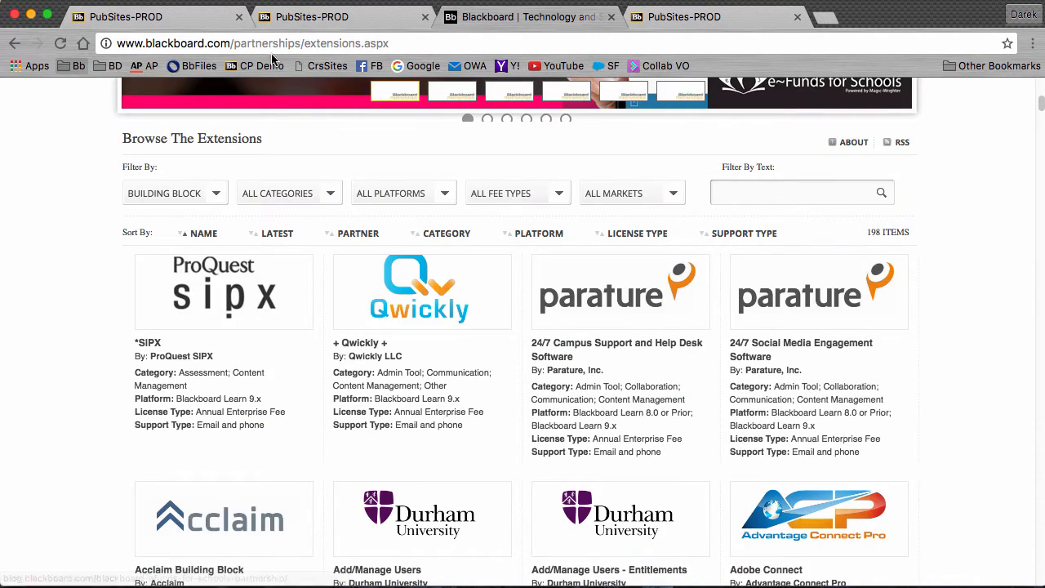
scroll(335, 184, "down", 3)
scroll(338, 187, "down", 3)
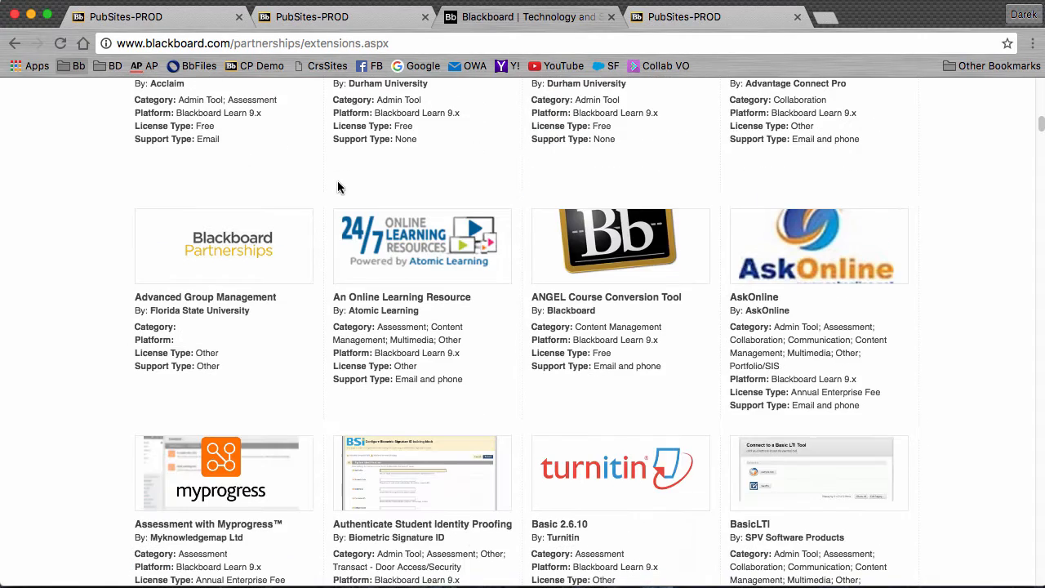
scroll(338, 187, "down", 6)
scroll(338, 186, "down", 3)
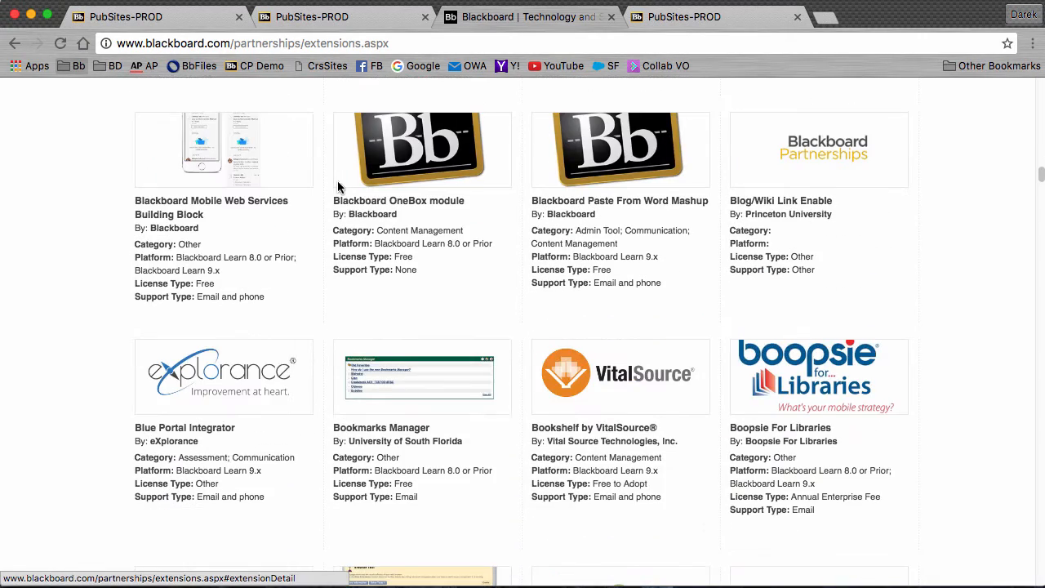
scroll(341, 190, "down", 3)
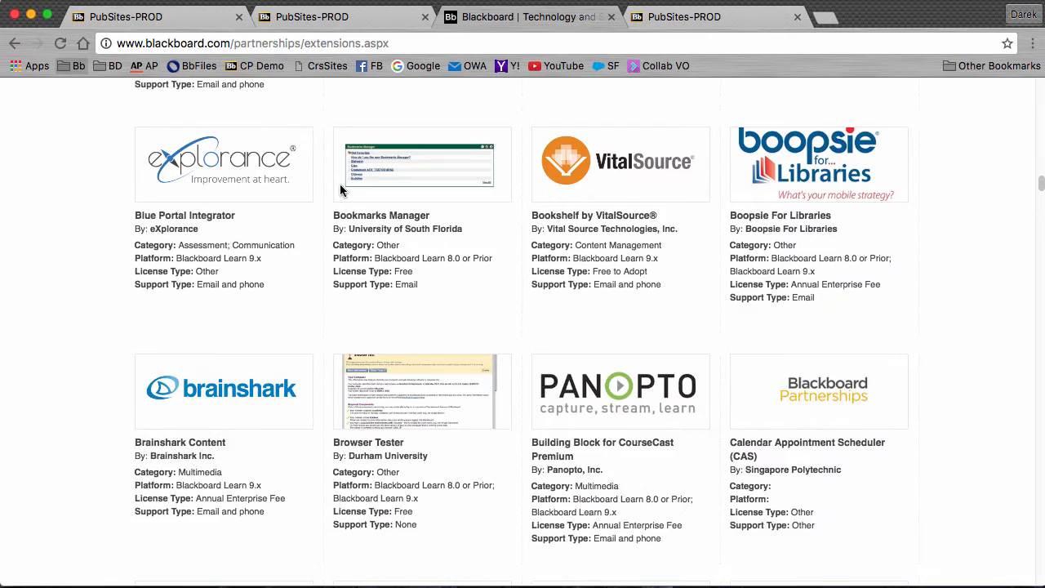
scroll(339, 185, "down", 3)
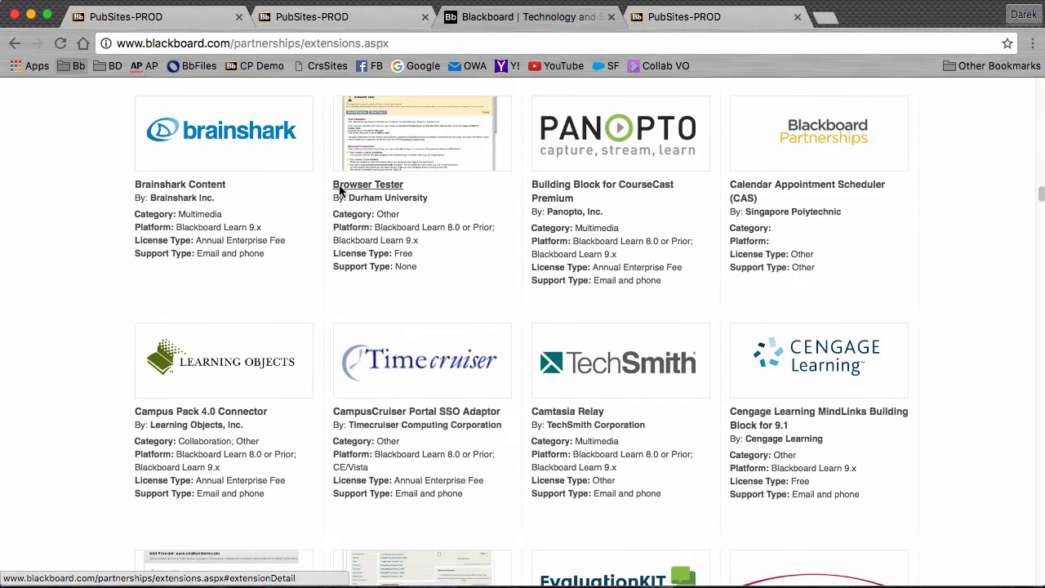
left_click(808, 360)
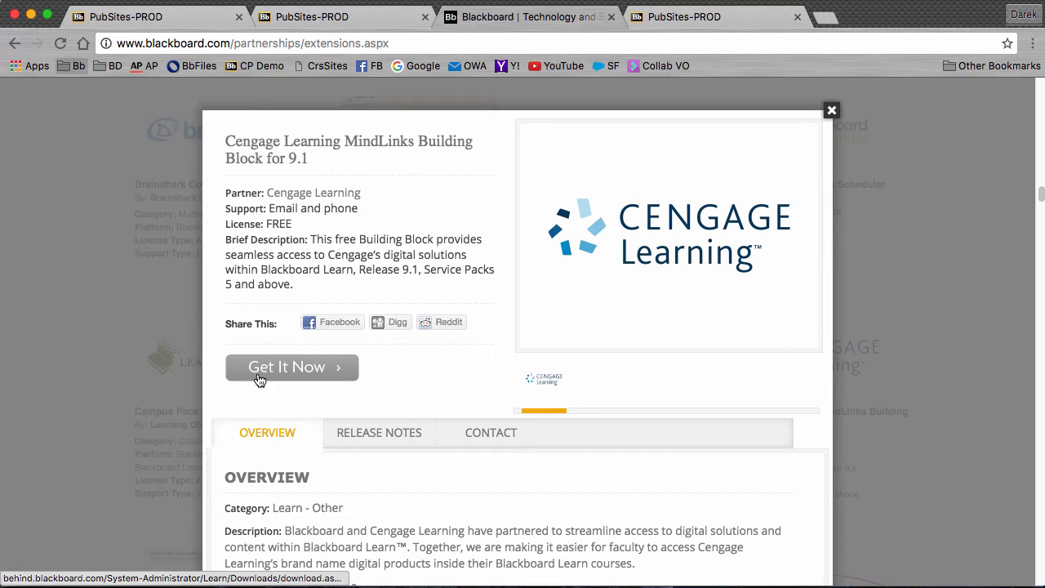
left_click(832, 111)
- On the admin site, open Building Blocks > Installed Tools and the Cengage MindLinks options menu
left_click(333, 18)
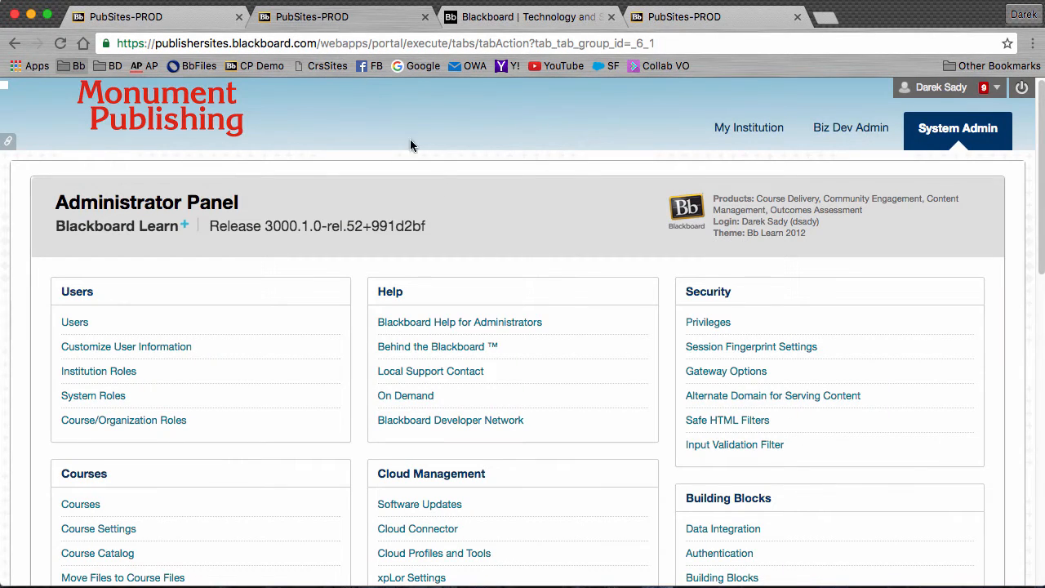
scroll(745, 494, "down", 2)
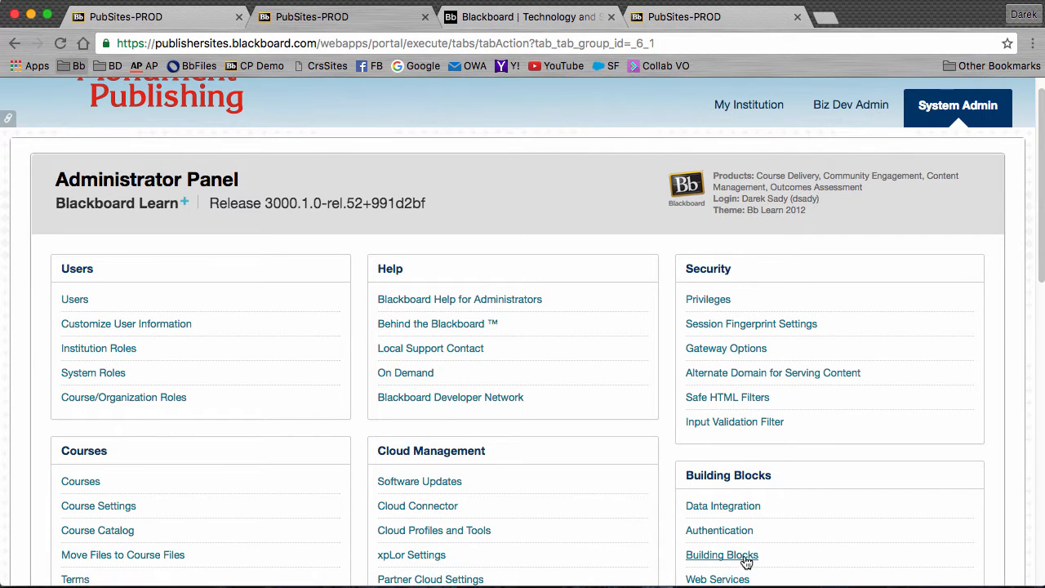
left_click(737, 558)
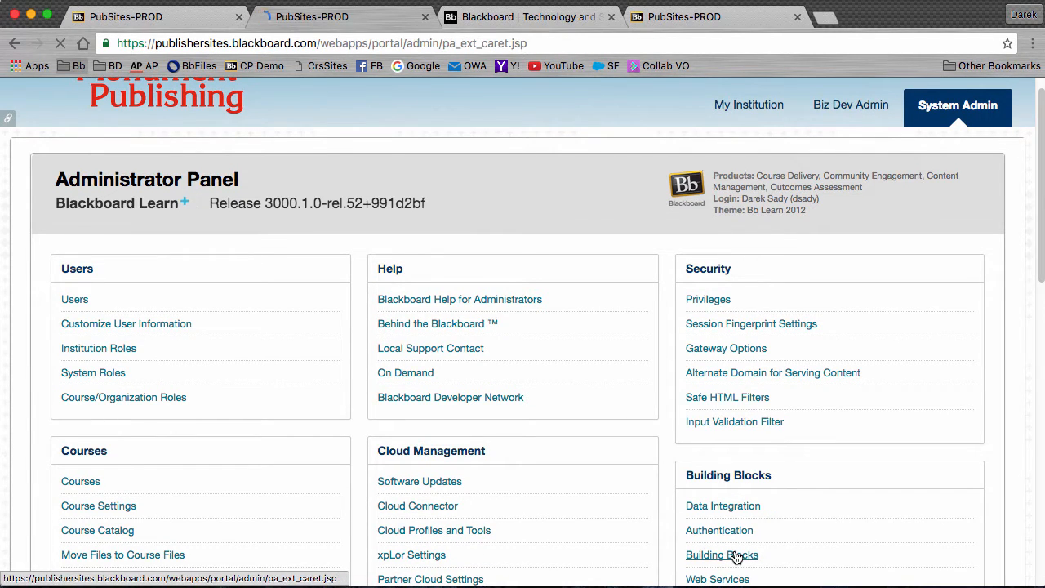
left_click(72, 285)
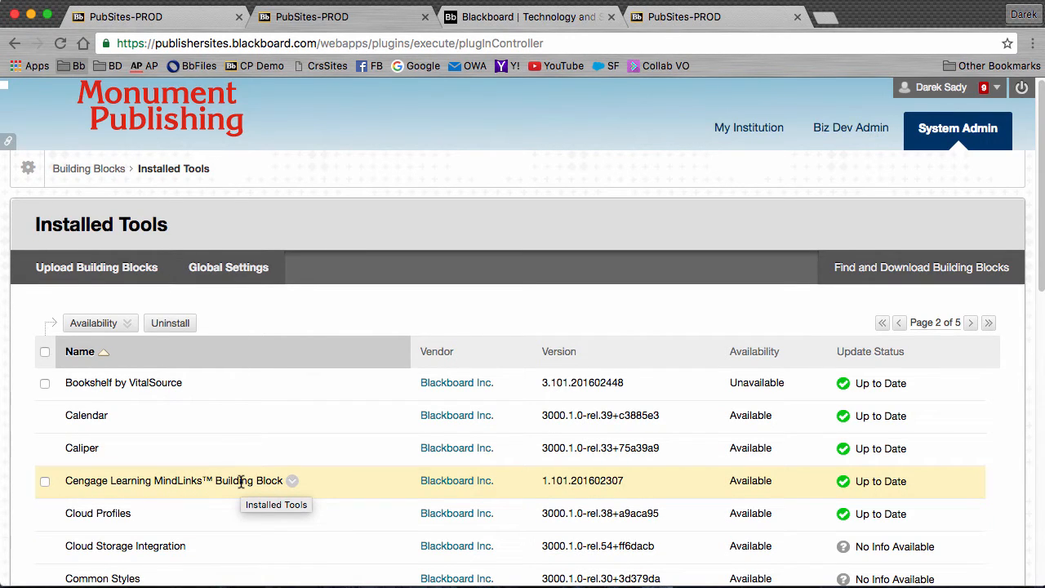
left_click(292, 480)
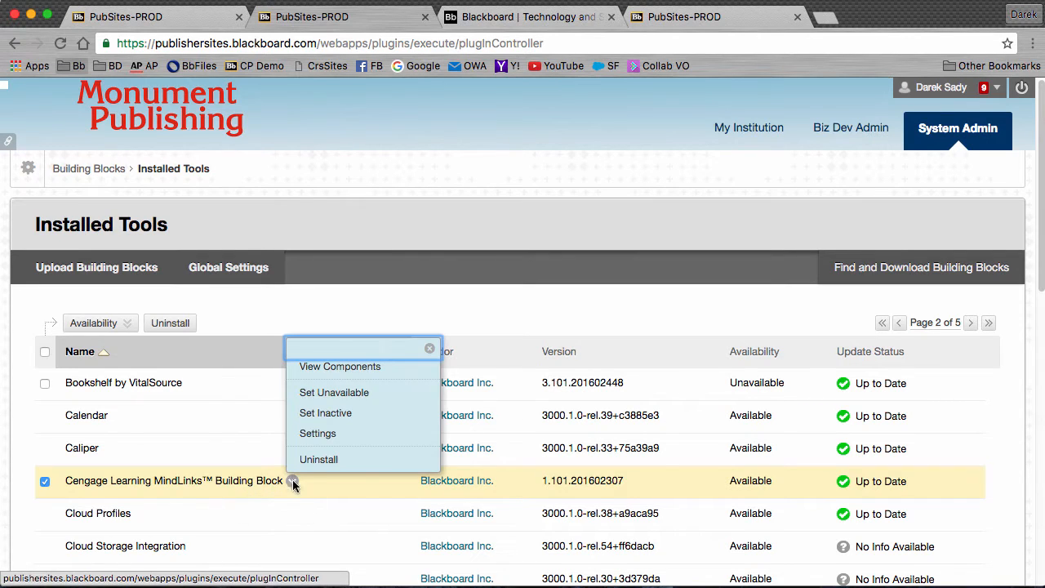
left_click(318, 432)
scroll(343, 412, "down", 5)
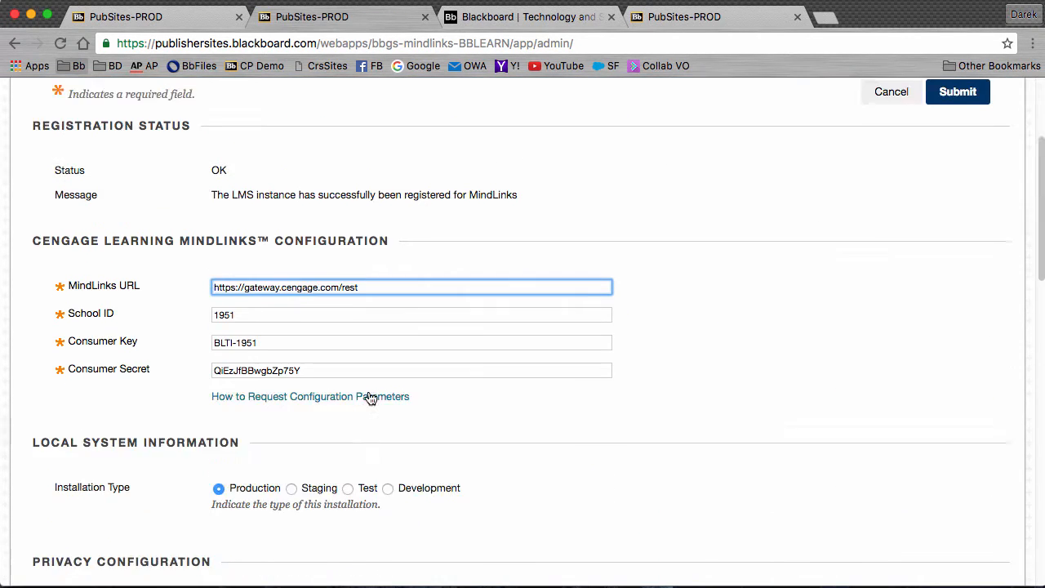
scroll(369, 397, "down", 2)
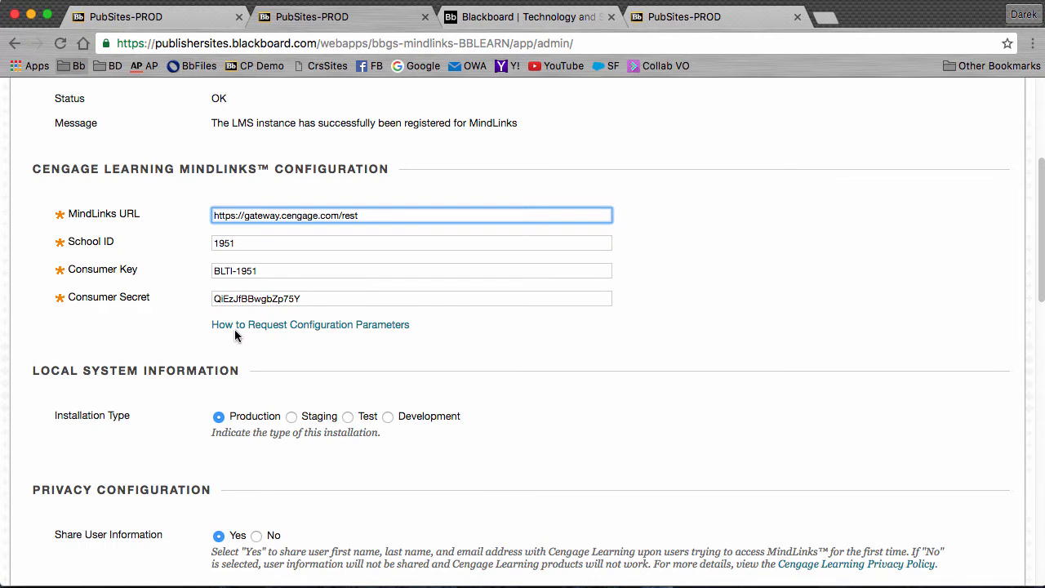
scroll(231, 331, "down", 10)
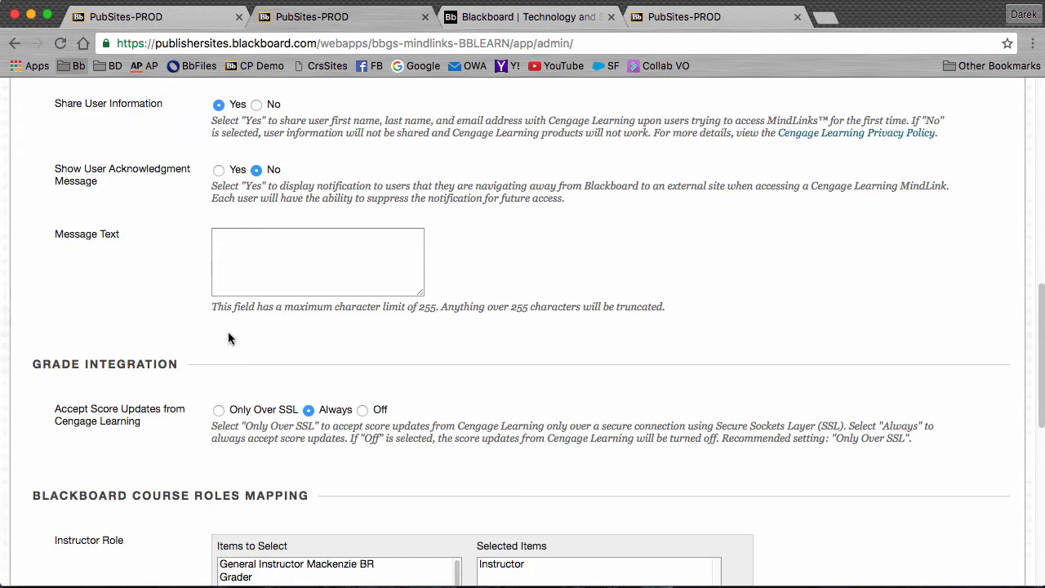
scroll(363, 393, "down", 6)
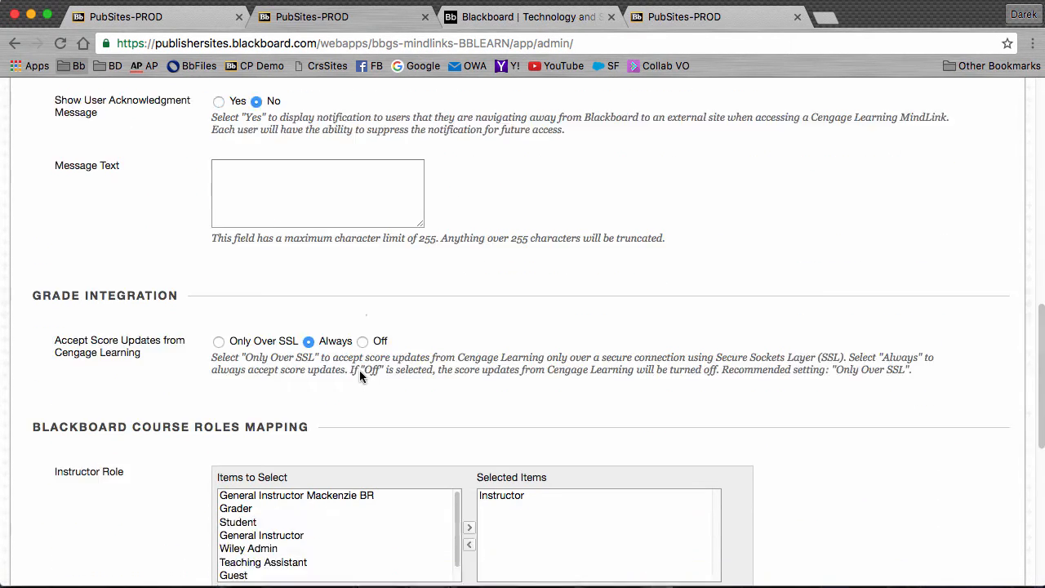
scroll(334, 408, "down", 6)
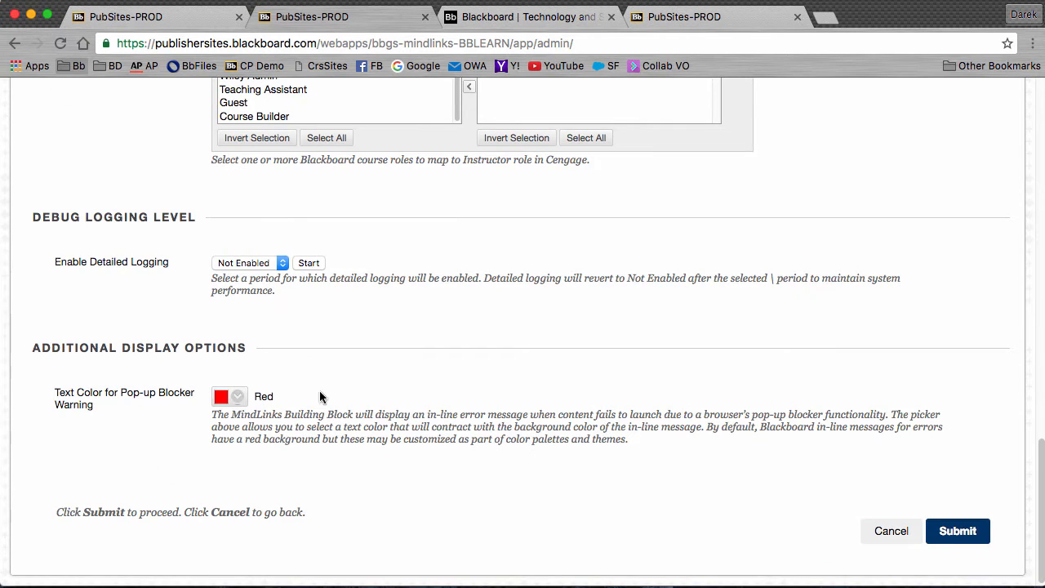
scroll(365, 385, "up", 3)
scroll(365, 389, "up", 10)
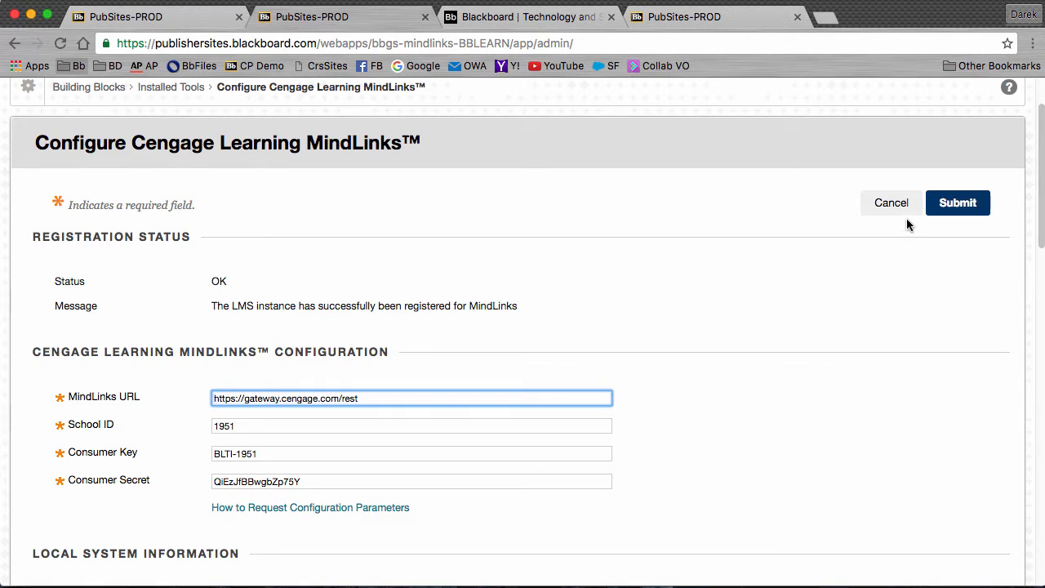
left_click_drag(250, 318, 205, 305)
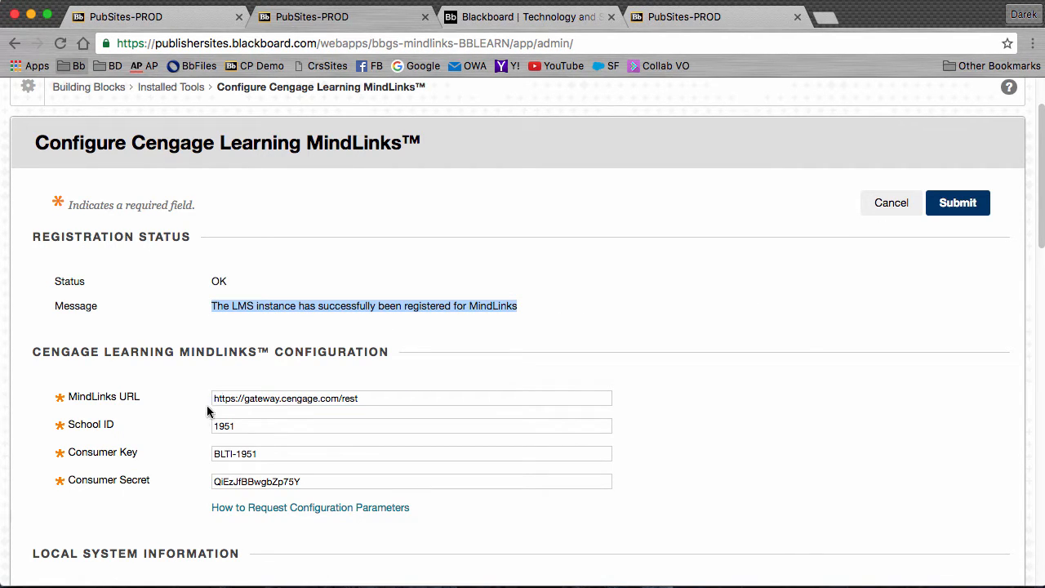
left_click(883, 206)
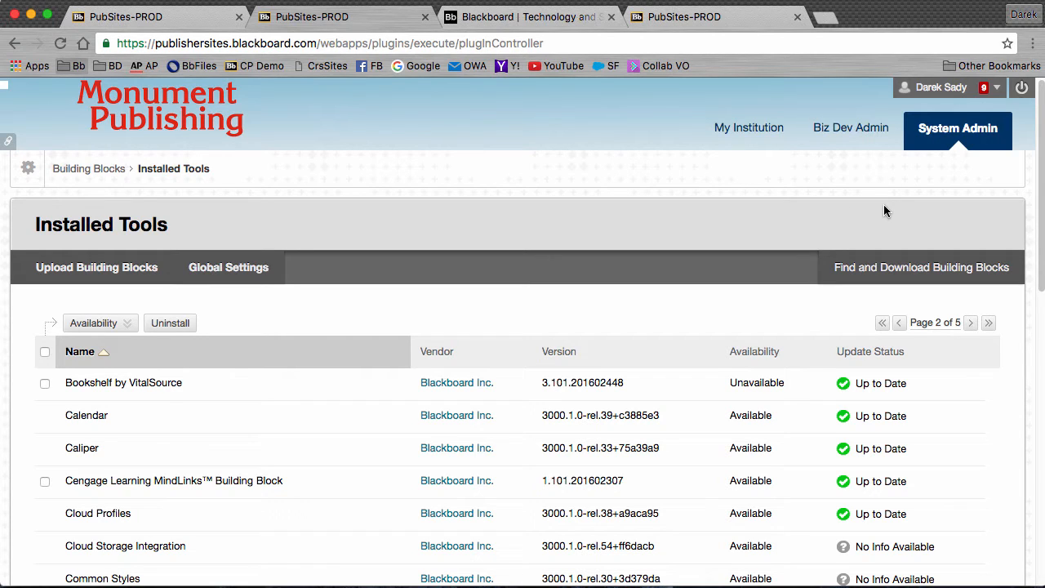
- From the Administrator Panel, inspect the Cengage partner's options in Partner Cloud Settings
left_click(923, 140)
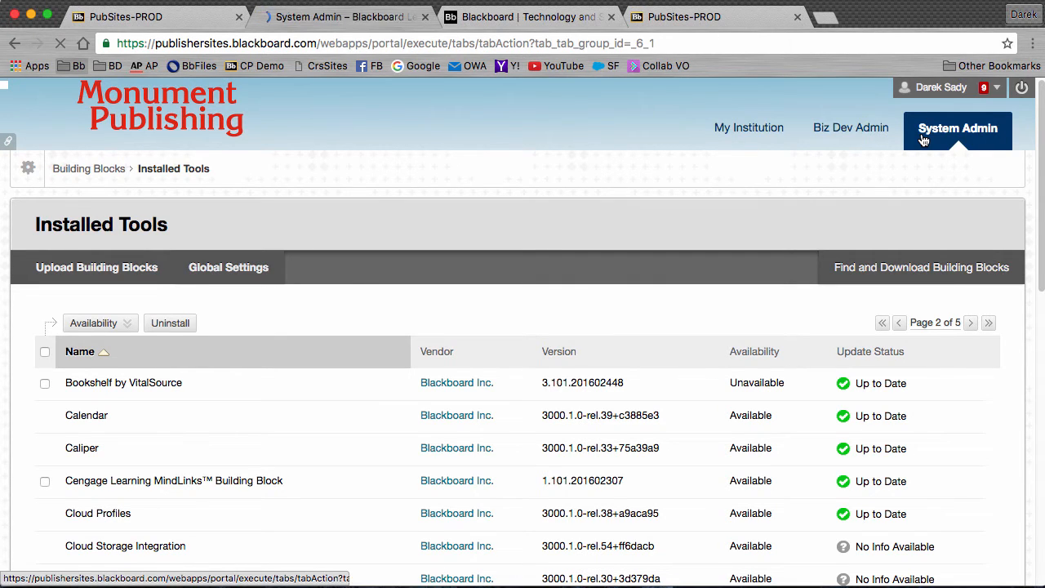
scroll(612, 355, "down", 3)
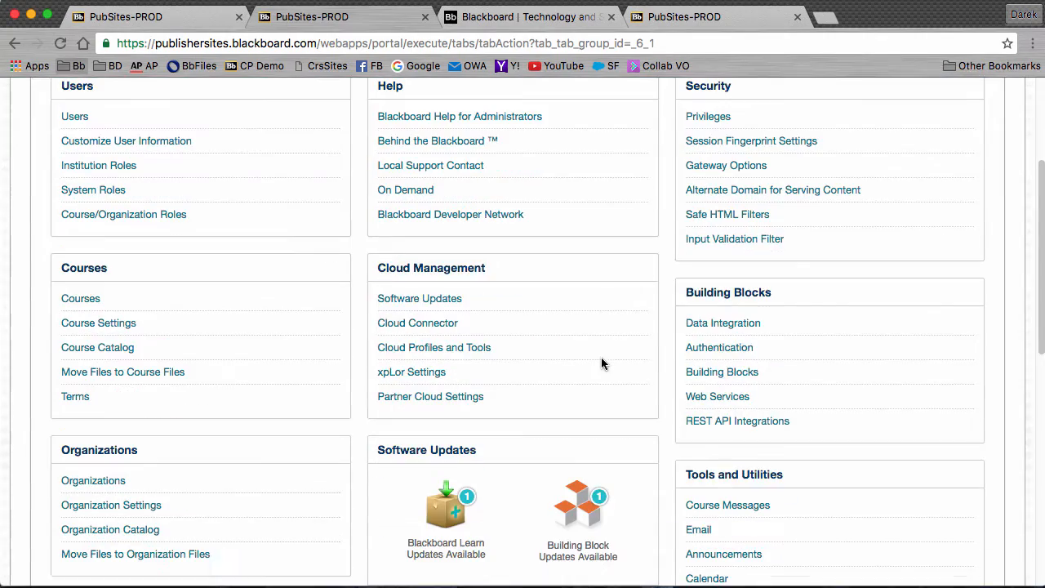
left_click(444, 404)
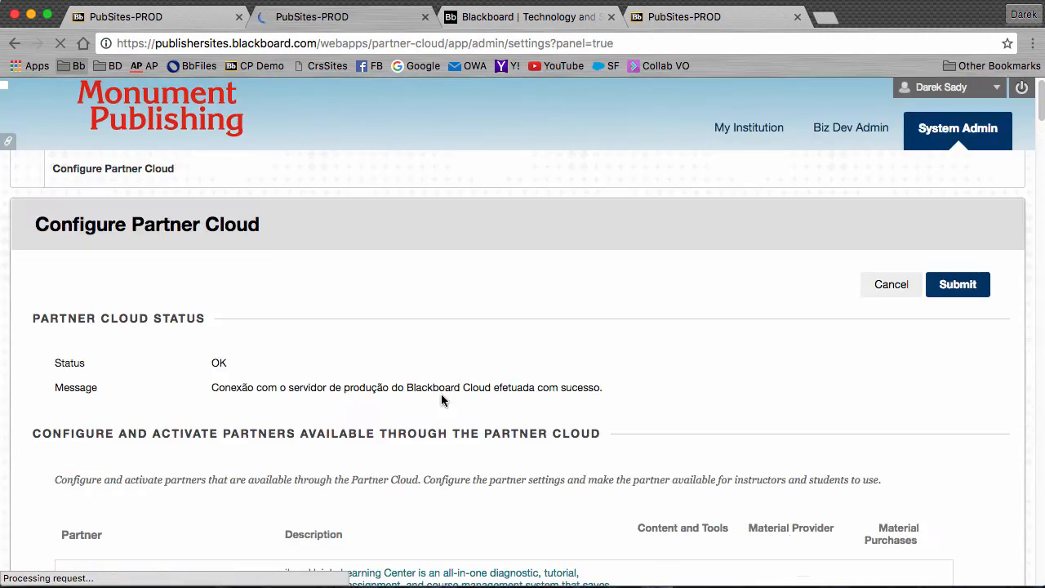
scroll(445, 359, "down", 12)
scroll(445, 359, "down", 15)
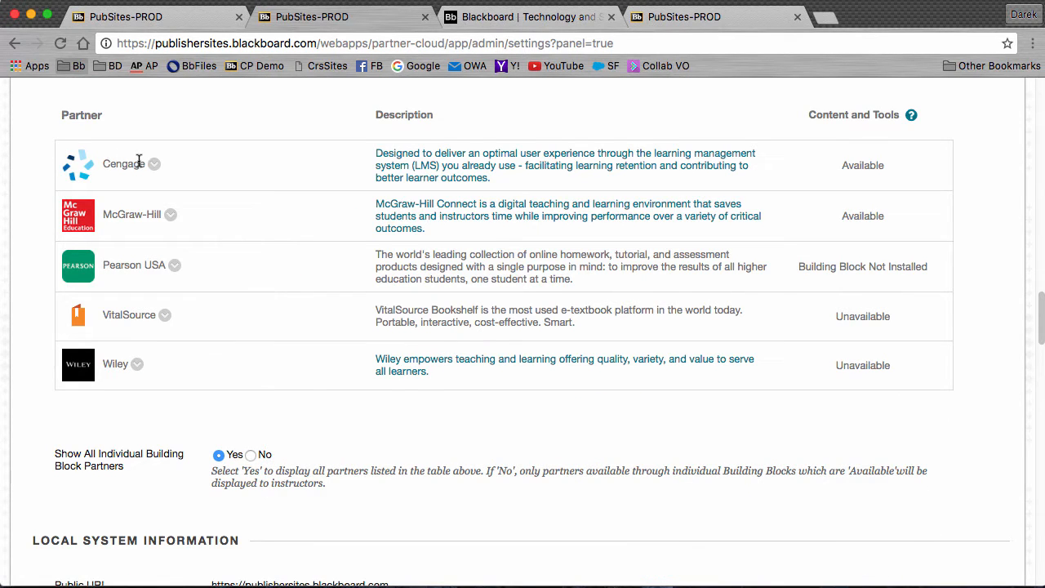
left_click(155, 165)
left_click(195, 175)
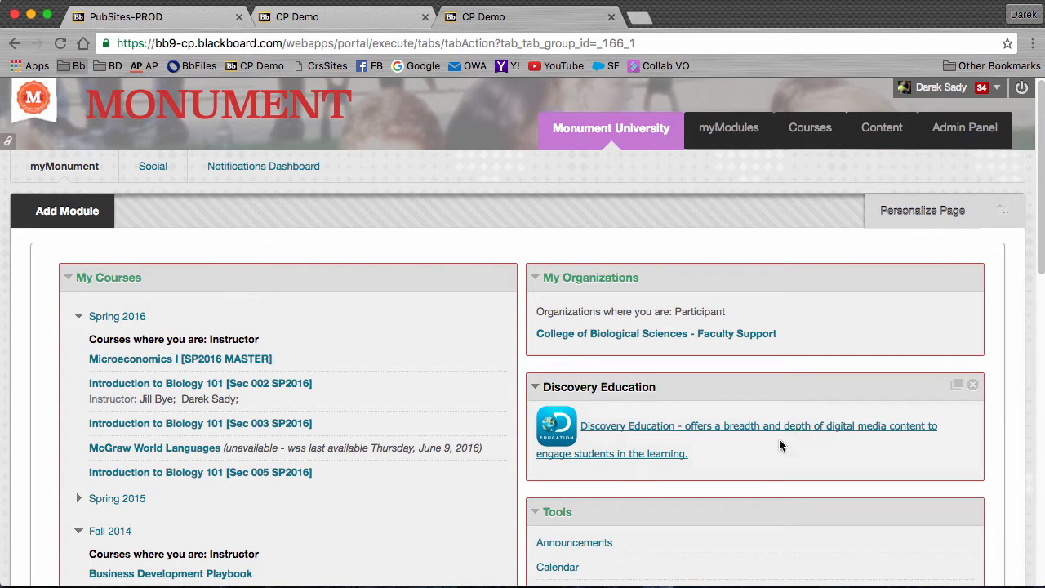
- Go to Microeconomics I > Chapters > 1. Ten Principles of Economics and show the Partner Content options
left_click(223, 360)
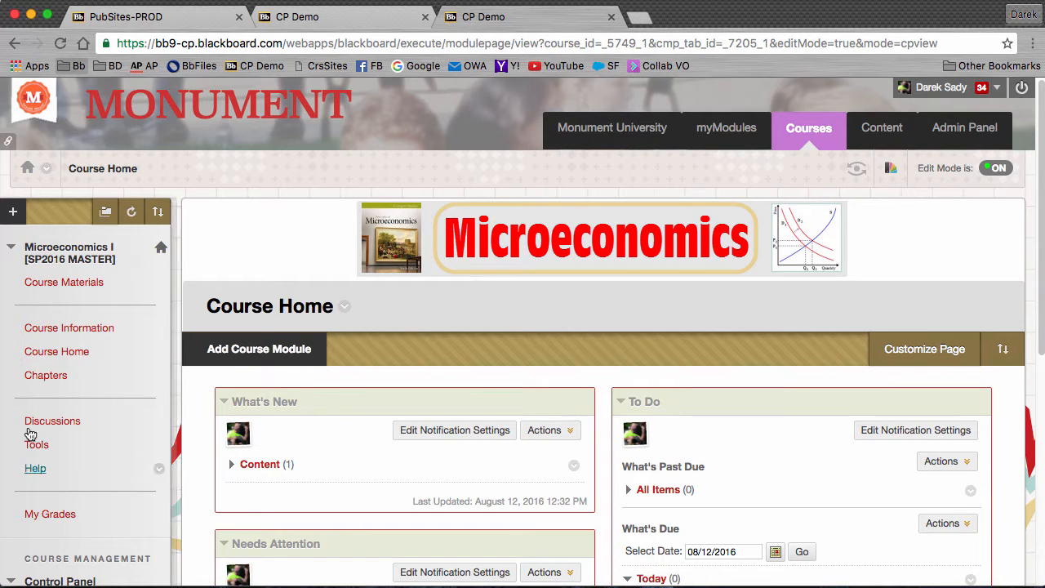
left_click(46, 377)
left_click(325, 317)
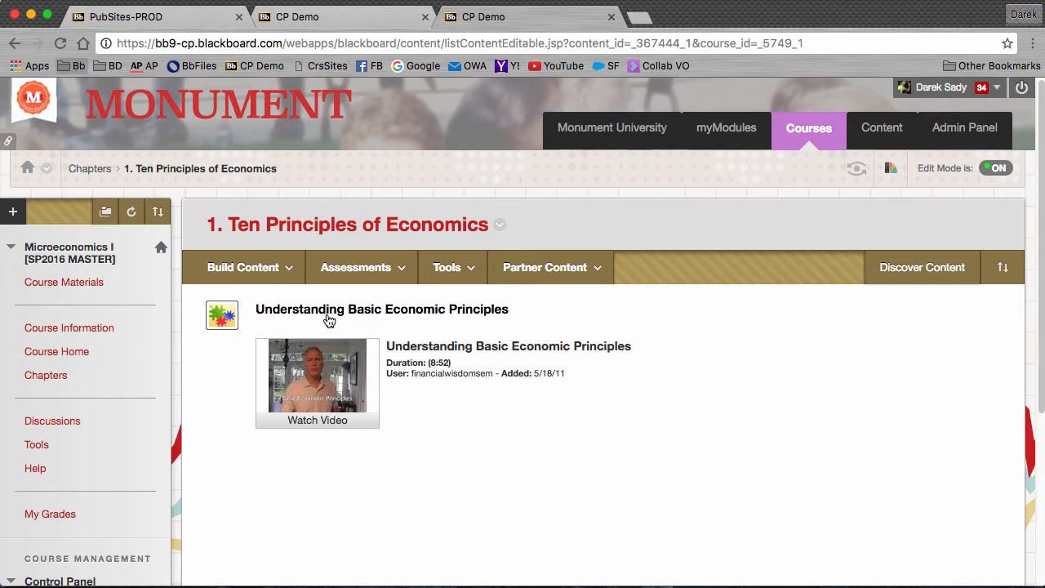
left_click(588, 270)
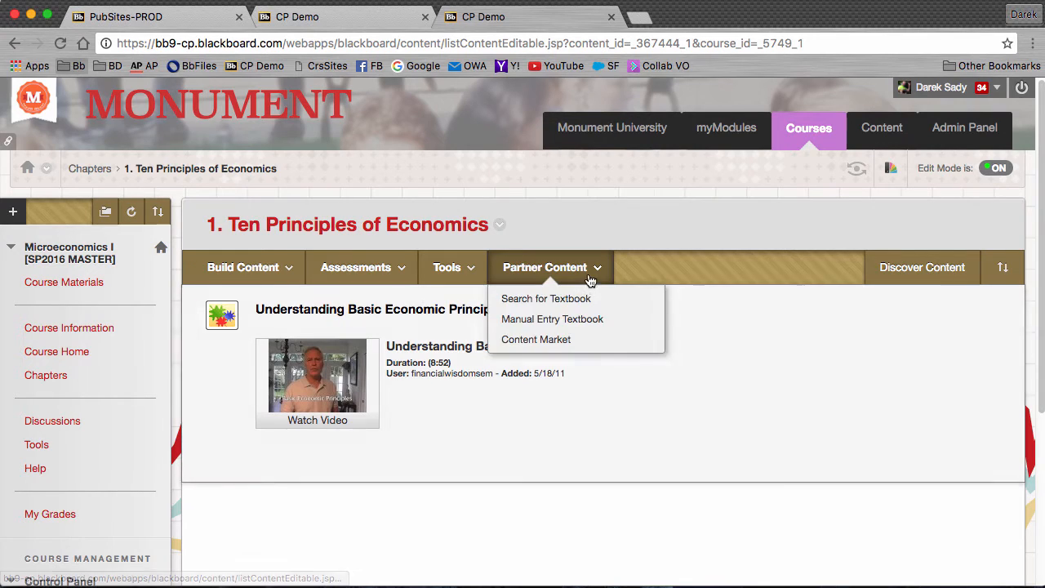
- Launch Cengage content linking for the course from the Content Market
left_click(562, 341)
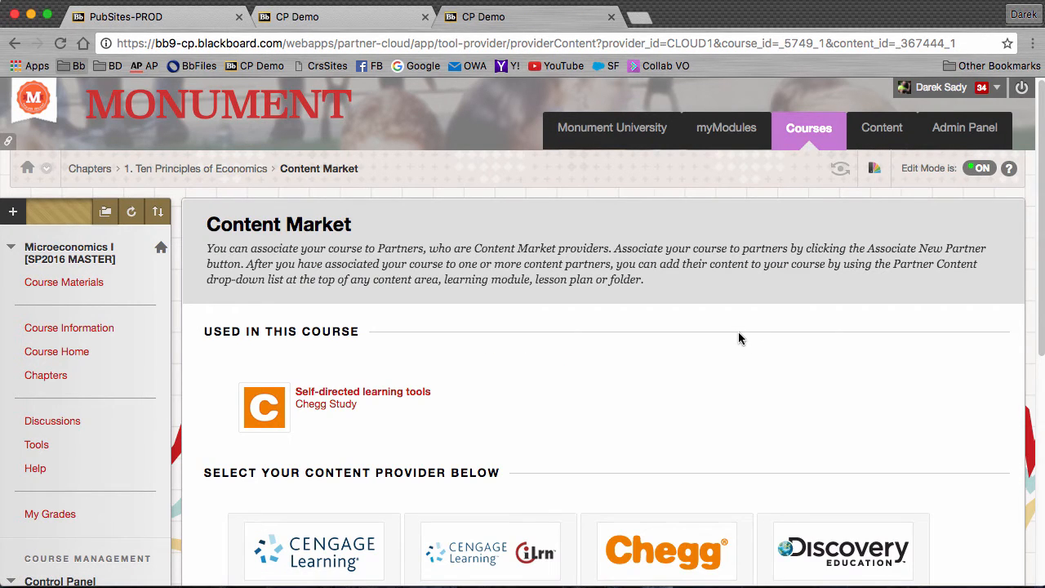
scroll(739, 338, "down", 5)
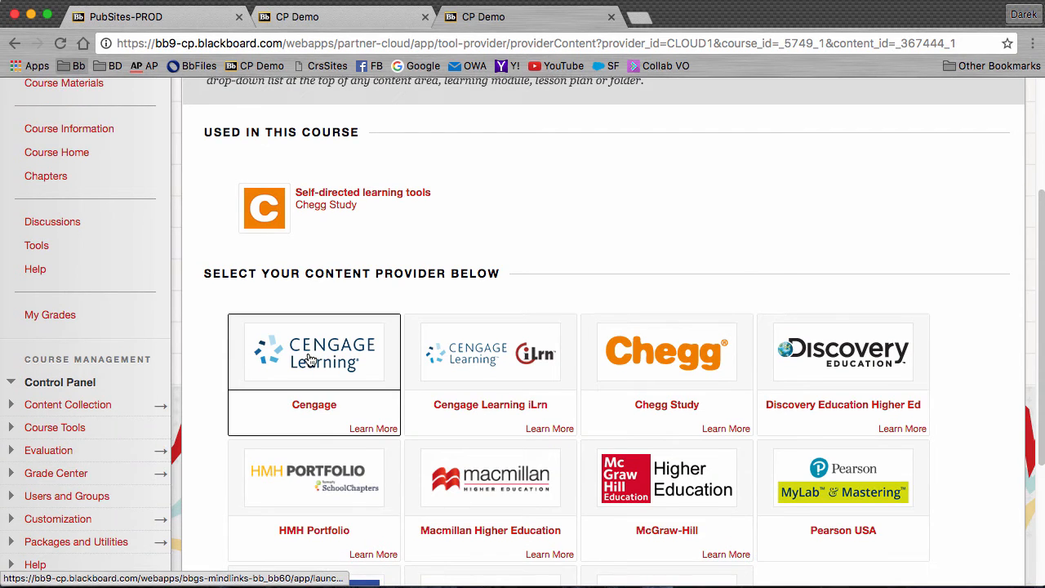
left_click(310, 360)
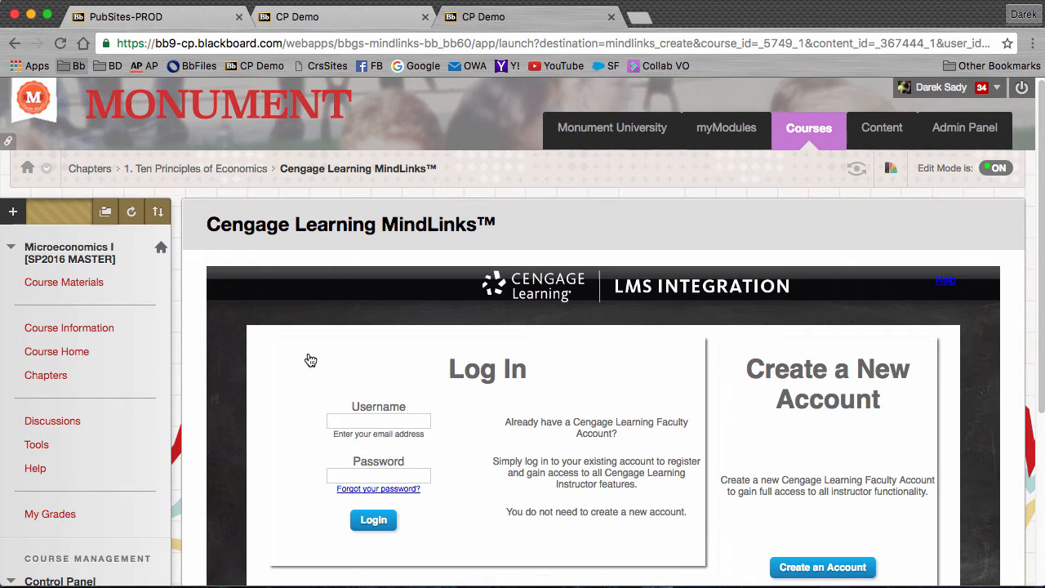
- Log in to Cengage Learning using the saved faculty username and password
left_click(400, 423)
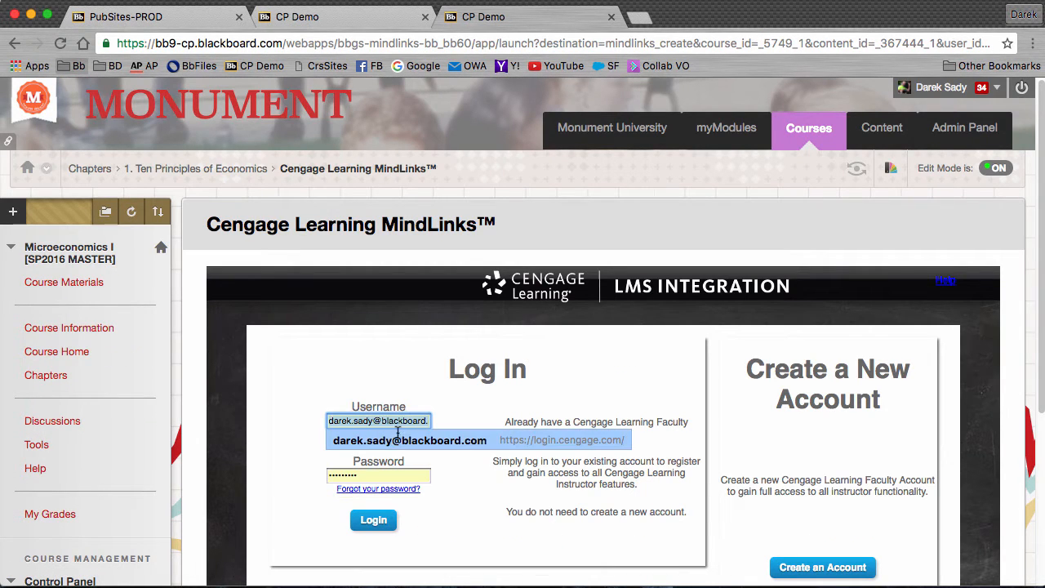
left_click(398, 434)
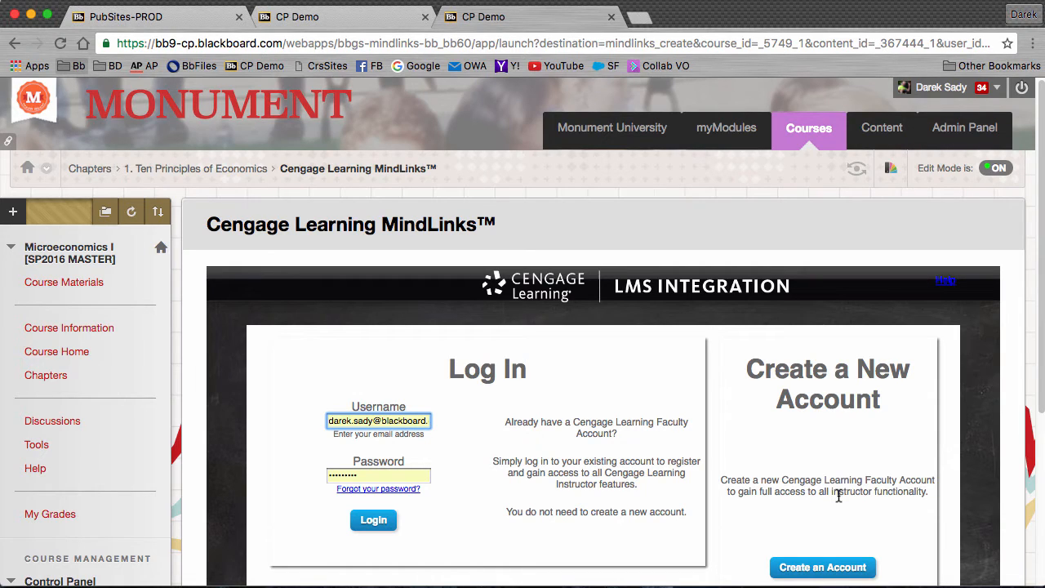
left_click(366, 525)
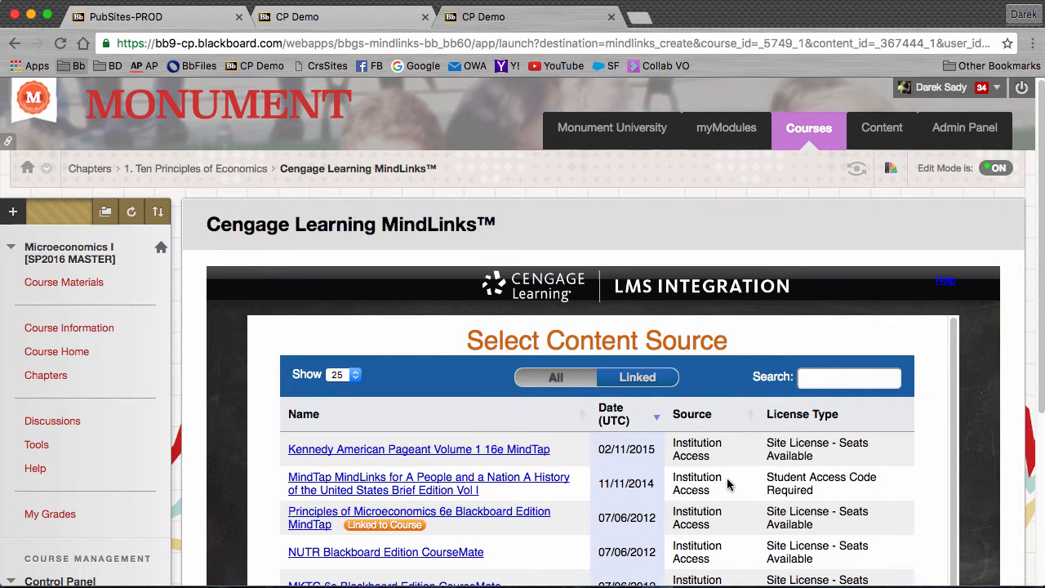
- Pick Principles of Microeconomics 6e Blackboard Edition MindTap from the Select Content Source list
scroll(291, 433, "down", 2)
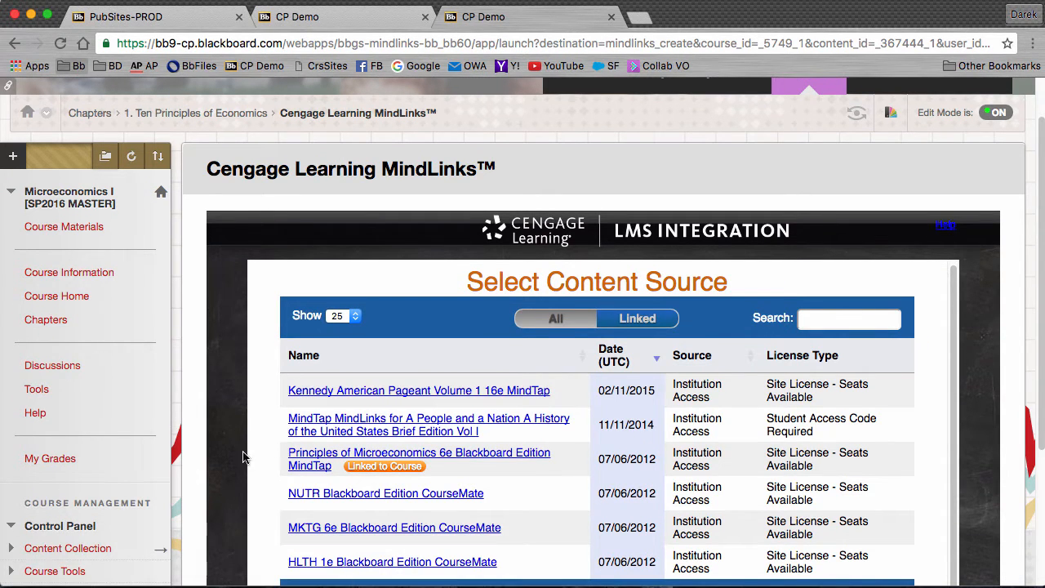
left_click(498, 461)
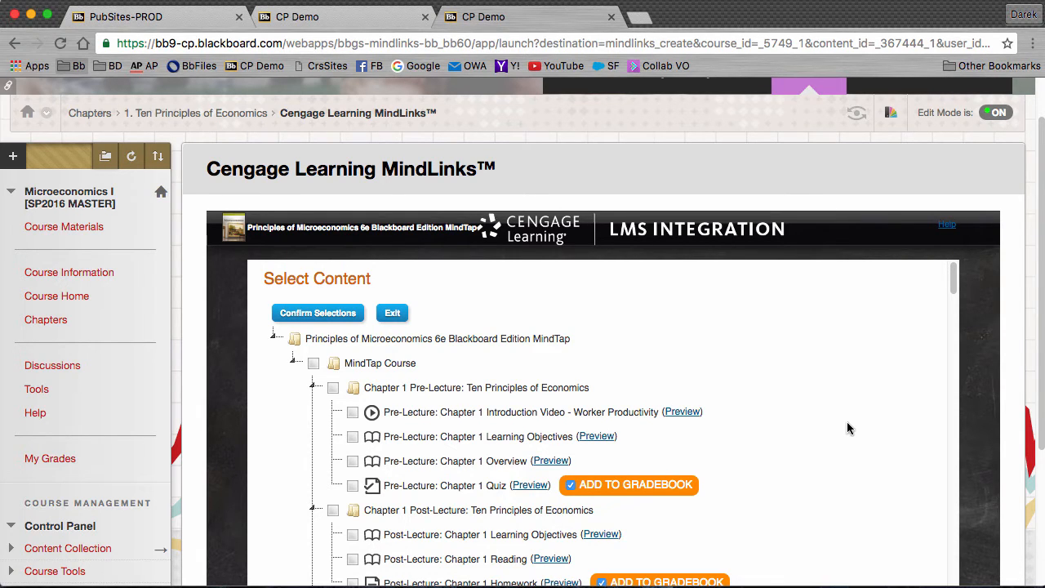
- Add Pre-Lecture Chapter 1 Learning Objectives alongside the Chapter 1 Quiz and confirm the selections
scroll(782, 408, "down", 1)
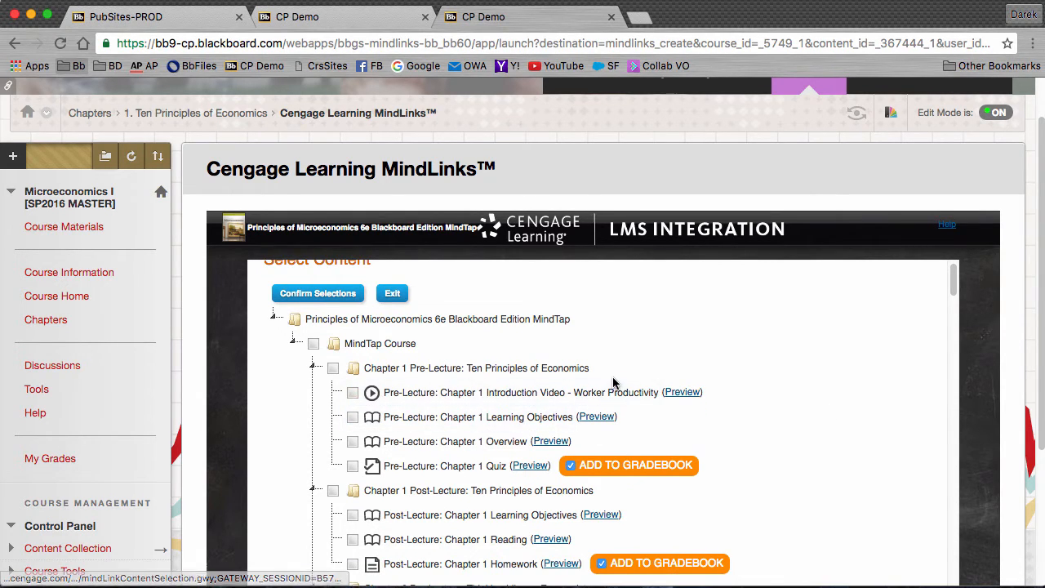
scroll(362, 384, "down", 3)
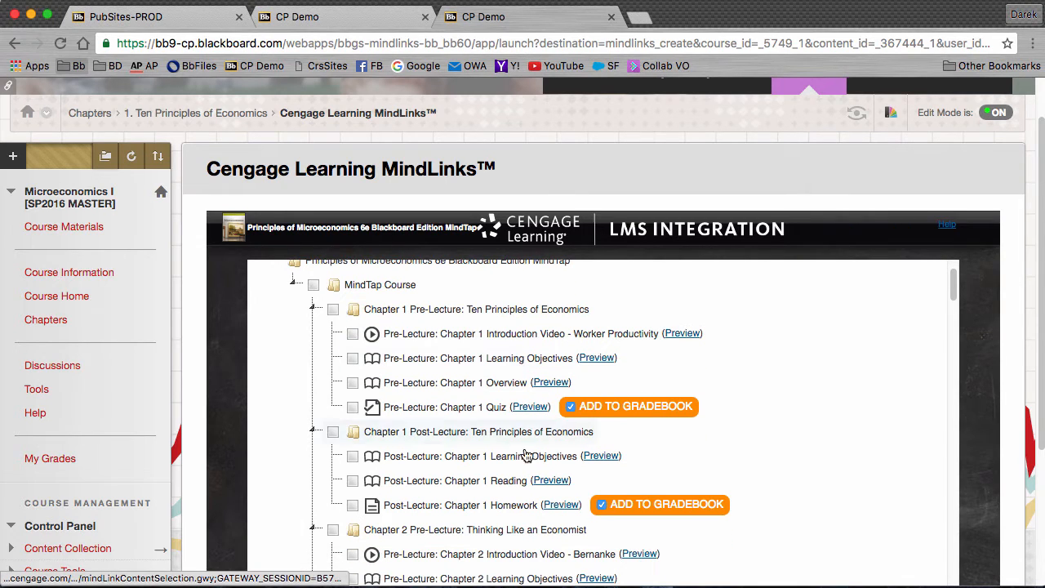
scroll(775, 494, "up", 4)
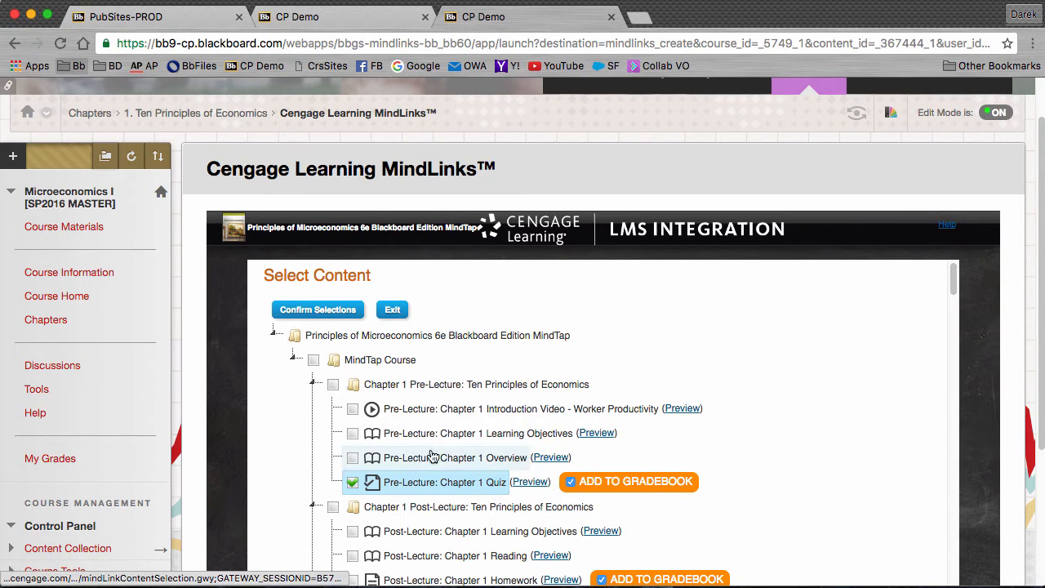
left_click(352, 433)
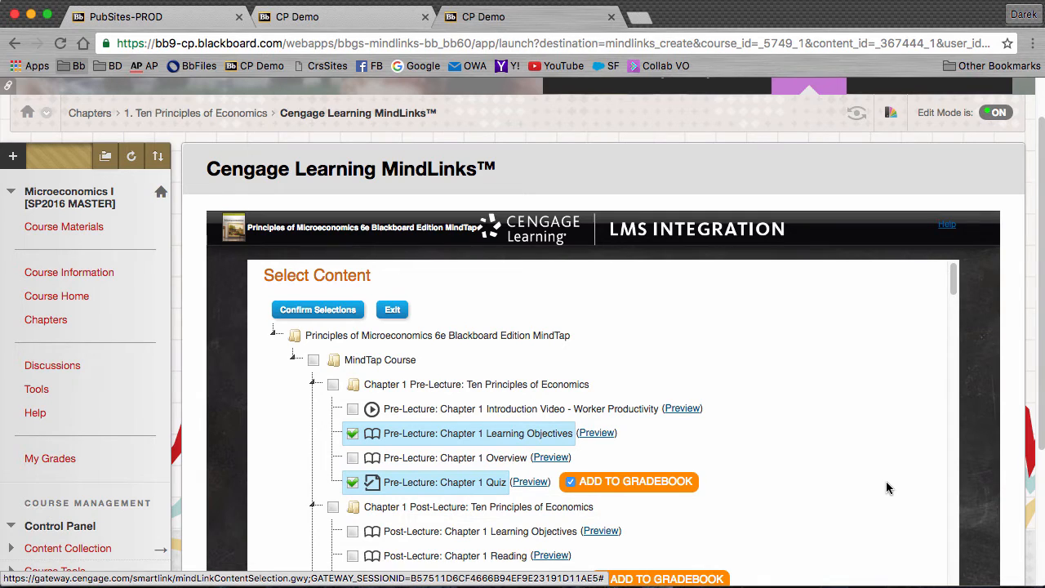
left_click(310, 319)
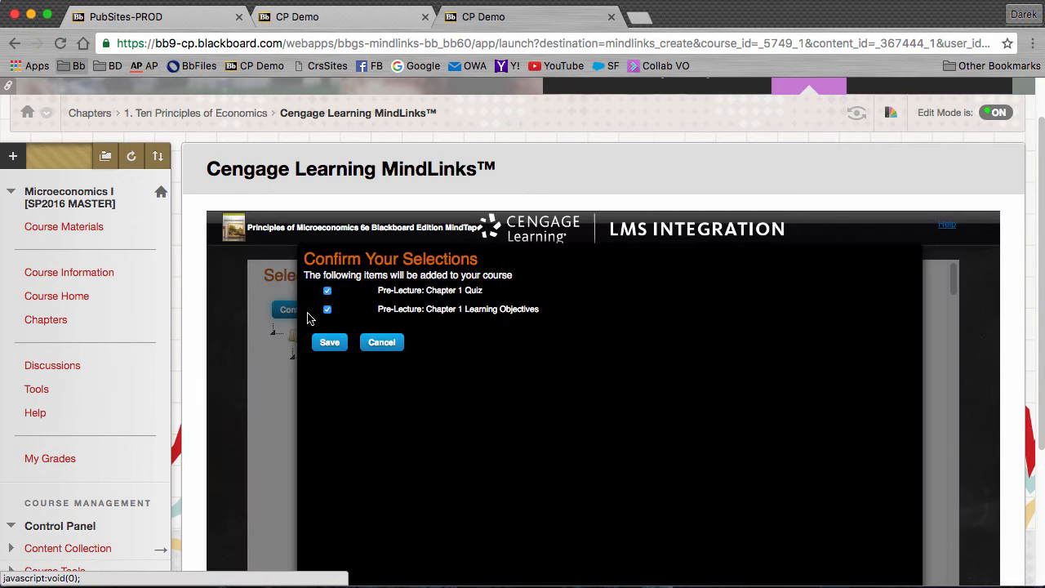
- Save both items, noting the quiz's 9.0 points and keeping the Ten Principles destination folder
left_click(339, 346)
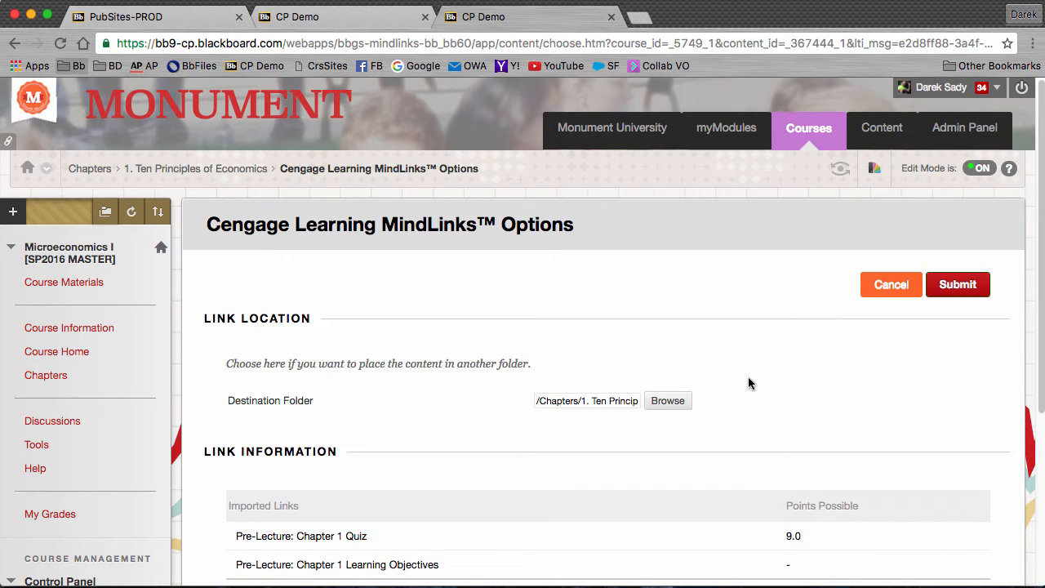
scroll(691, 380, "down", 2)
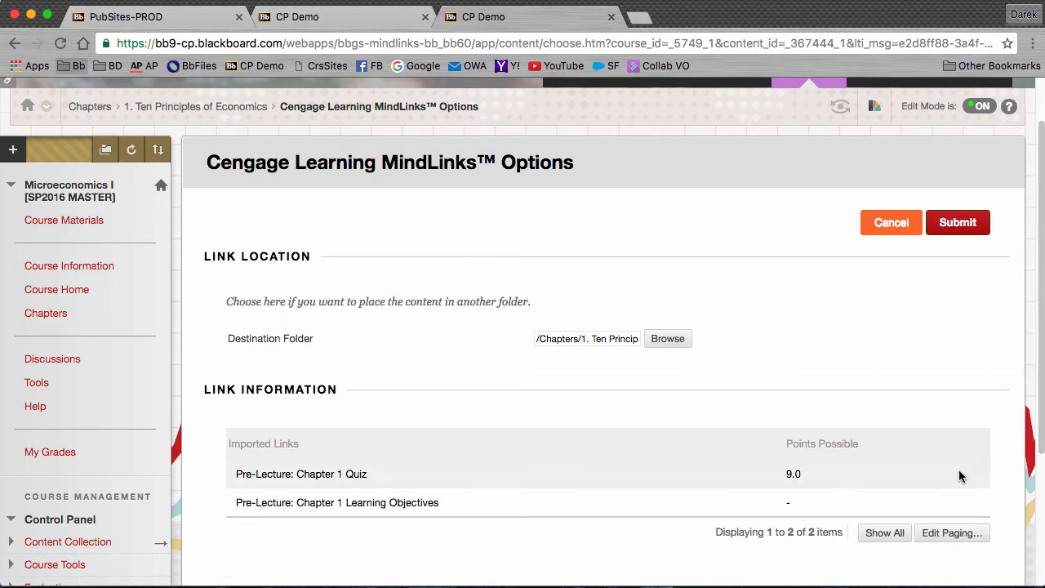
left_click_drag(840, 479, 749, 478)
left_click(784, 418)
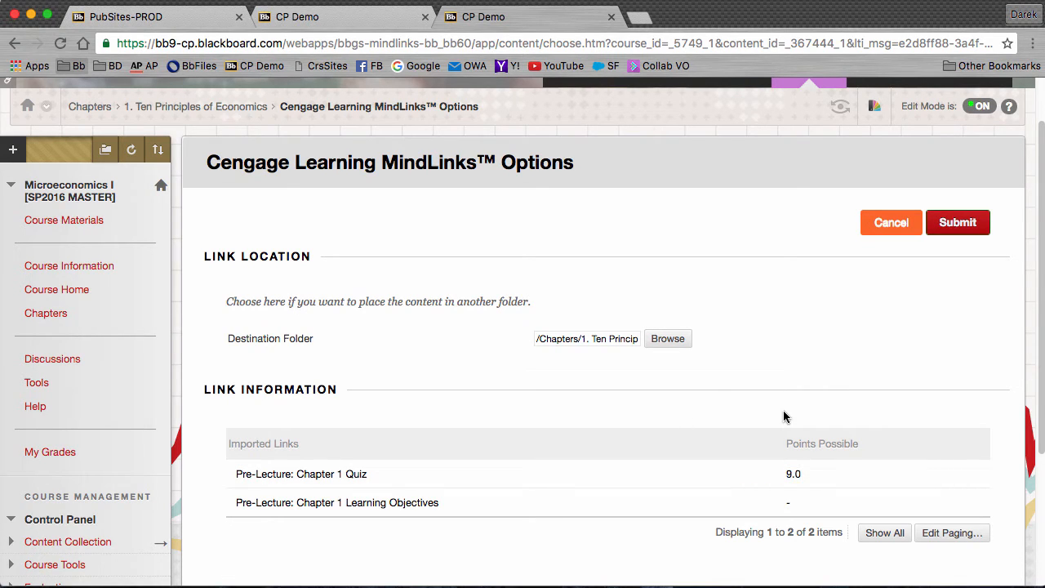
scroll(400, 358, "up", 2)
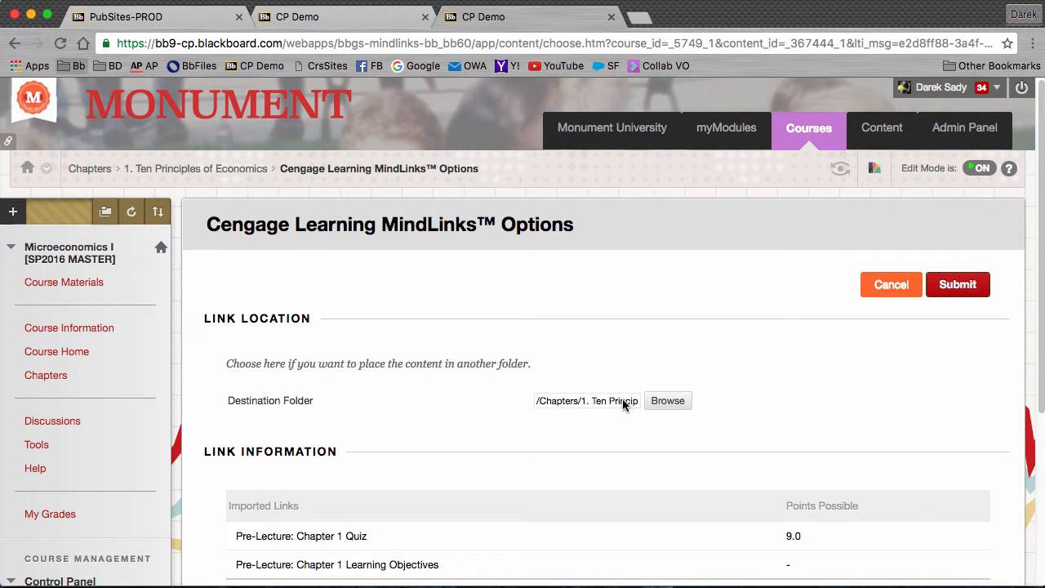
left_click(659, 400)
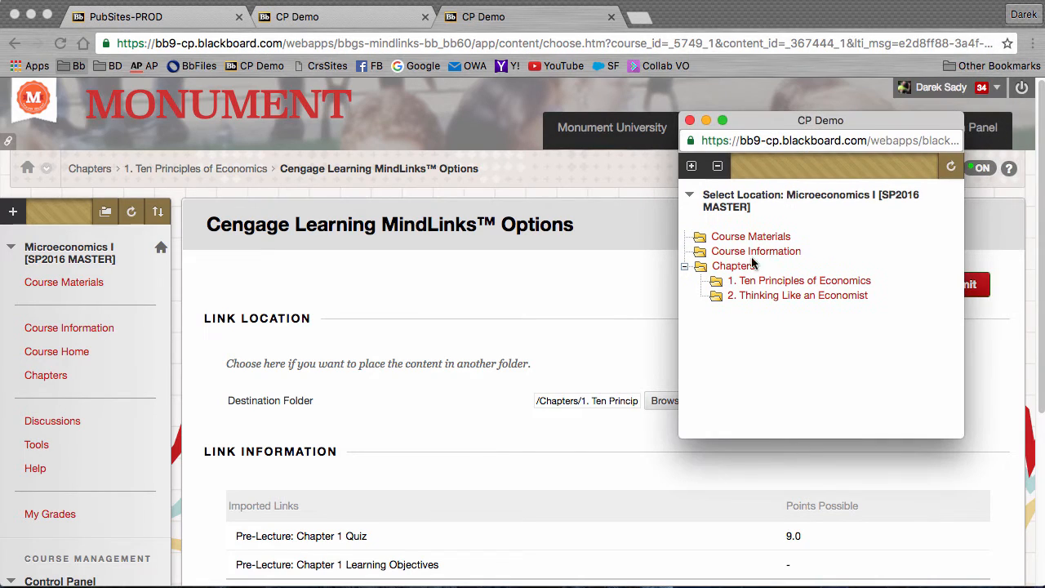
left_click(689, 120)
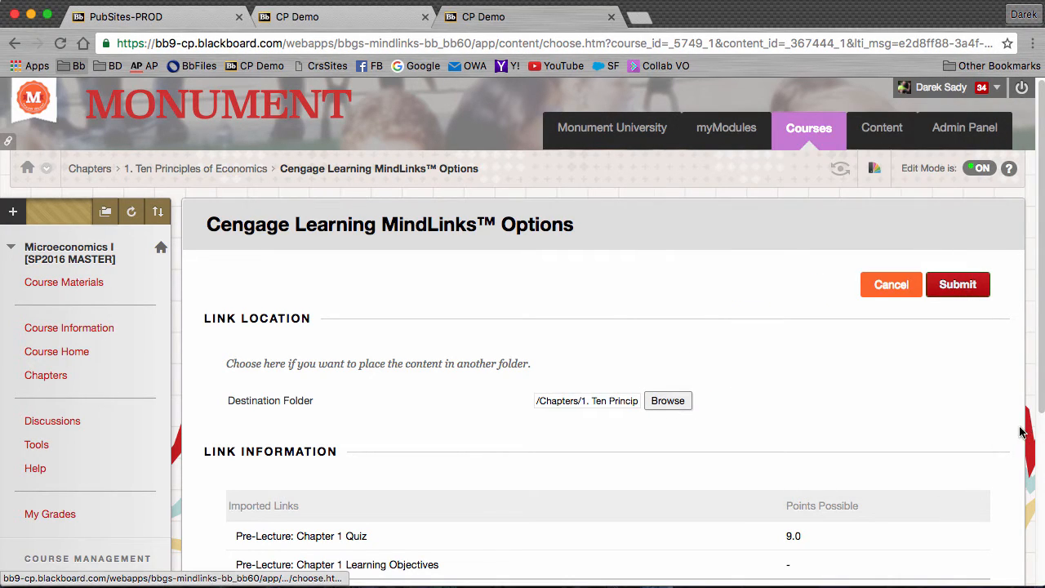
scroll(1021, 431, "down", 3)
- Submit the MindLinks options, check both new chapter items, and open Chapter 1 Learning Objectives
left_click(971, 549)
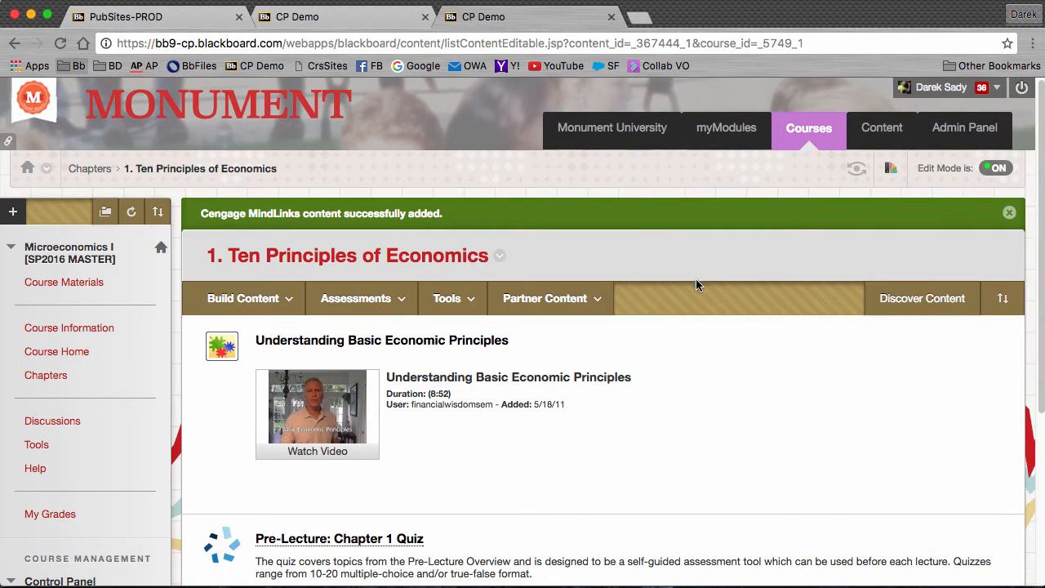
scroll(672, 295, "down", 5)
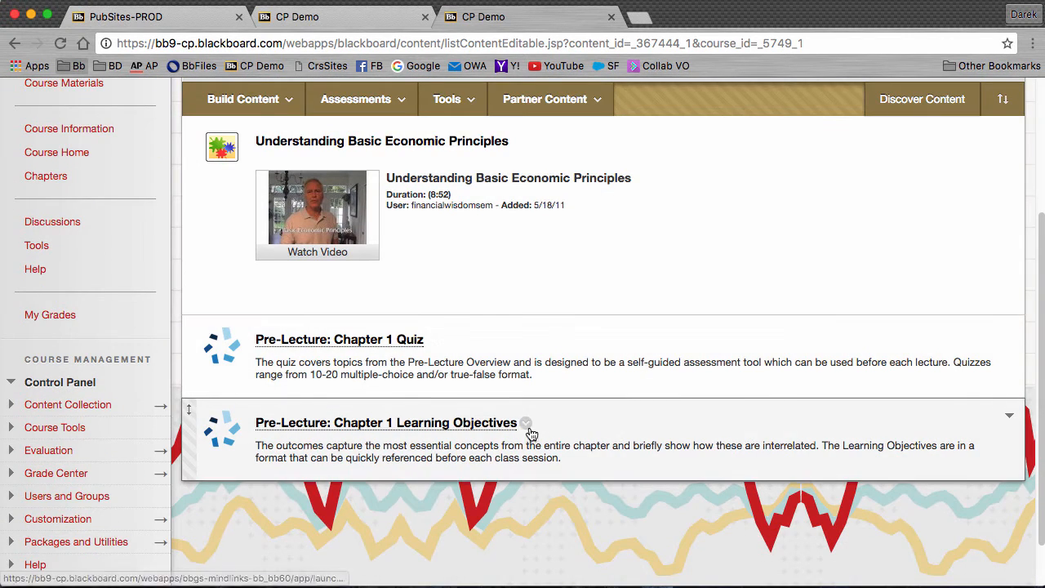
scroll(534, 414, "up", 5)
scroll(532, 415, "down", 1)
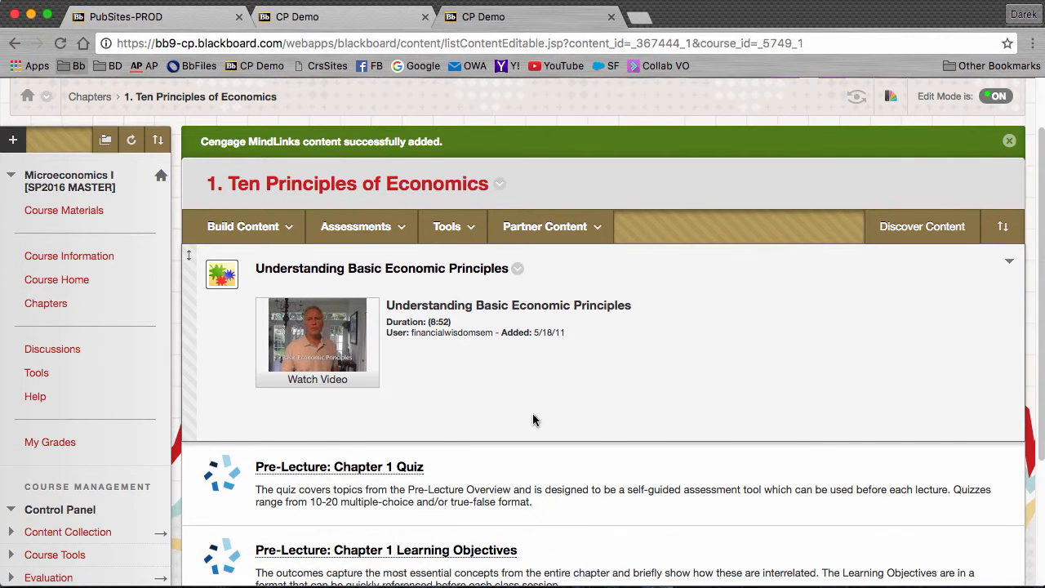
scroll(533, 420, "down", 1)
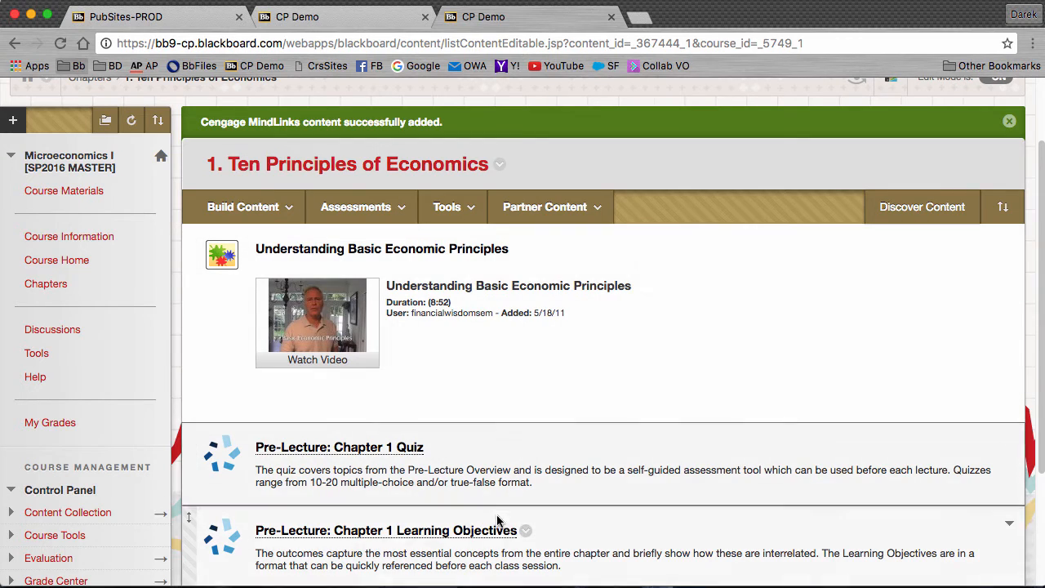
left_click(461, 531)
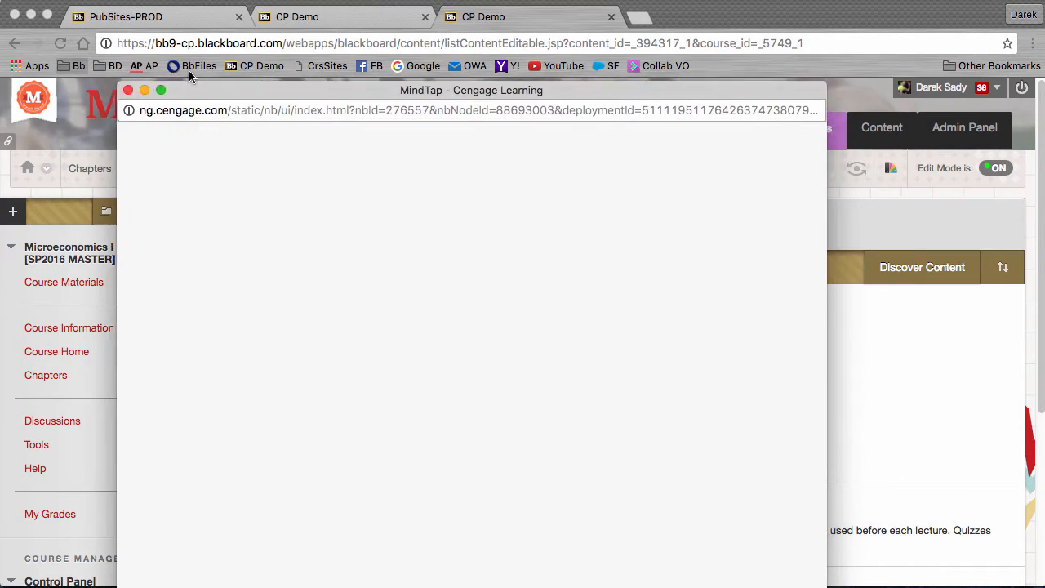
left_click_drag(191, 90, 196, 16)
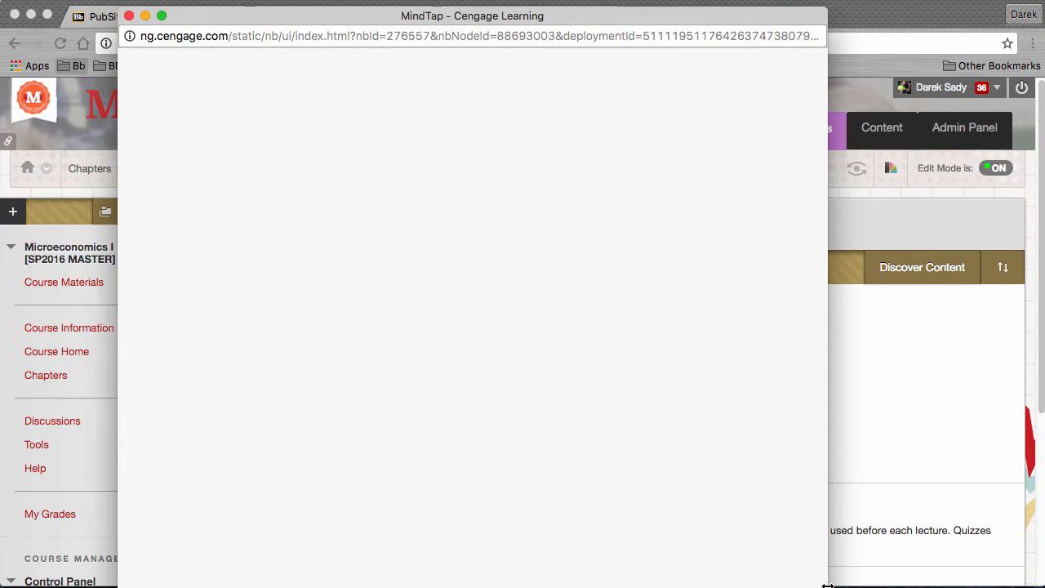
left_click_drag(827, 584, 932, 563)
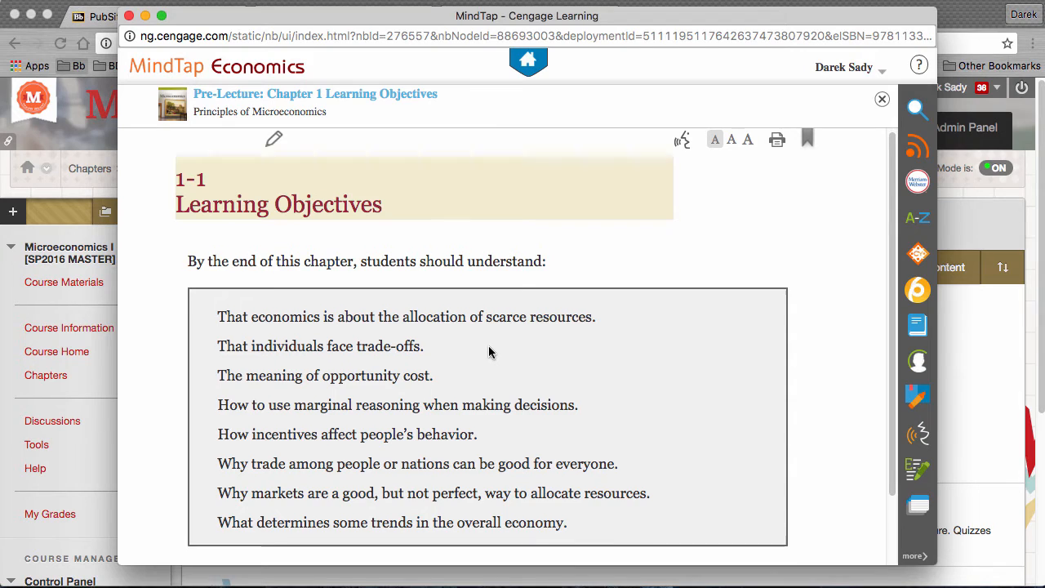
scroll(493, 354, "down", 2)
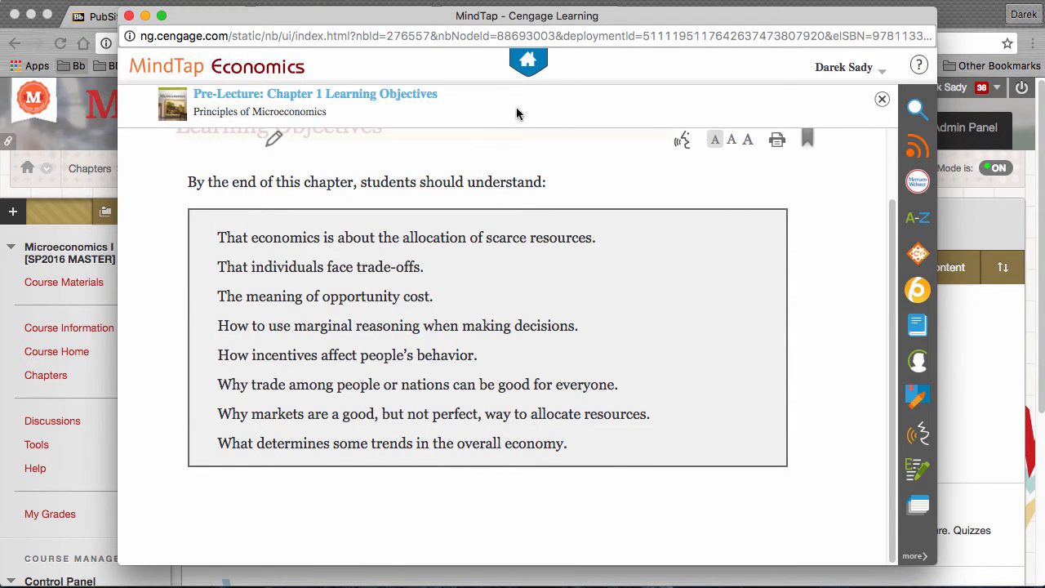
left_click(531, 72)
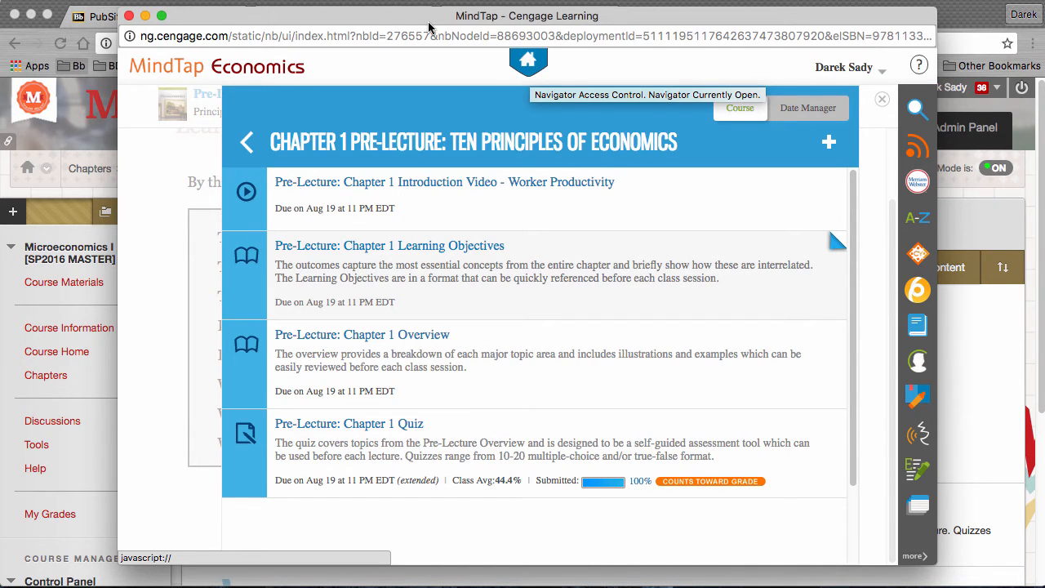
left_click_drag(430, 23, 469, 35)
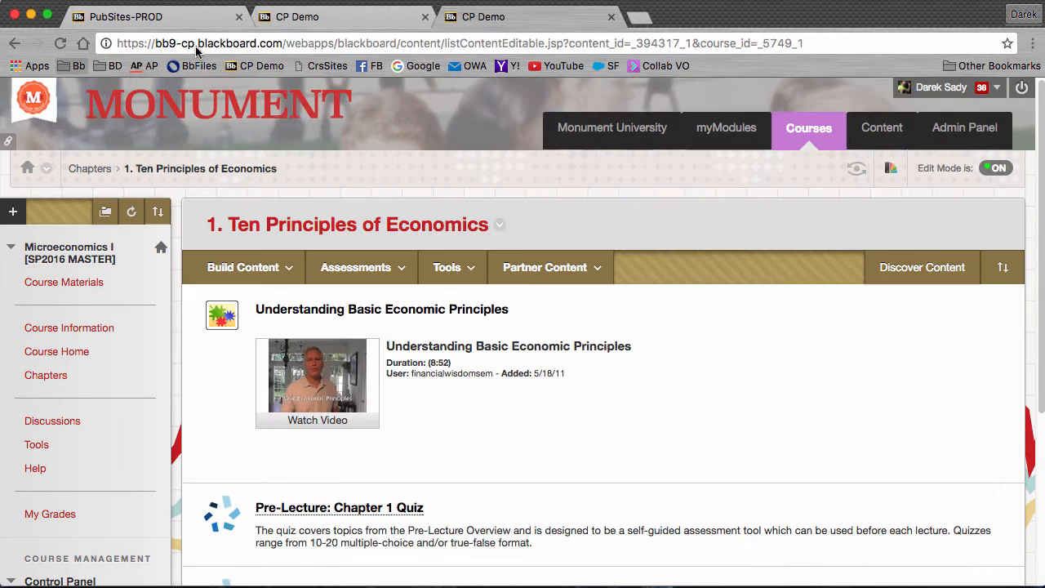
left_click(169, 28)
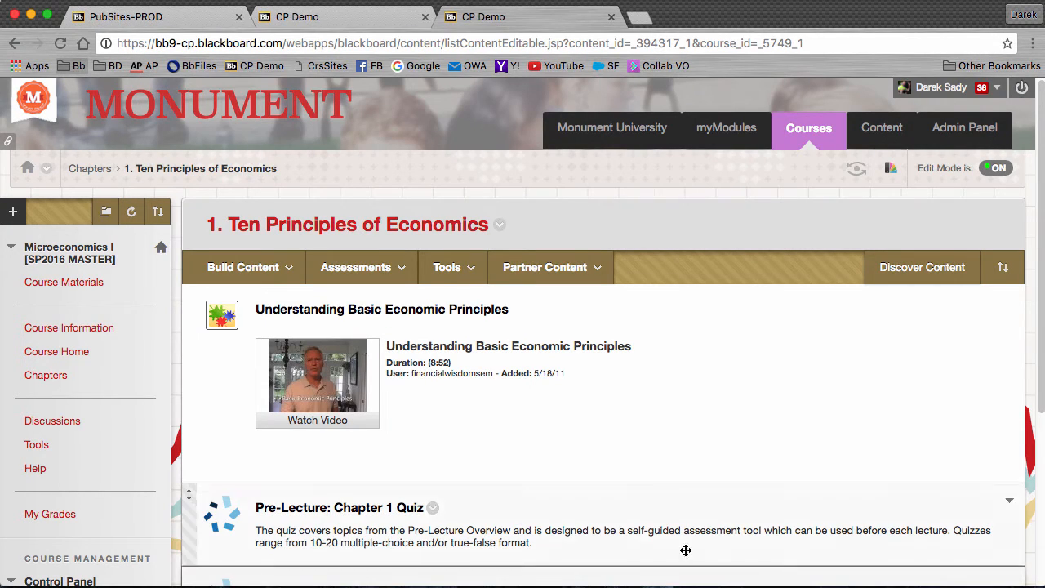
- Open Grade Center > Full Grade Center and review students' Pre-Lecture column scores
scroll(679, 361, "down", 1)
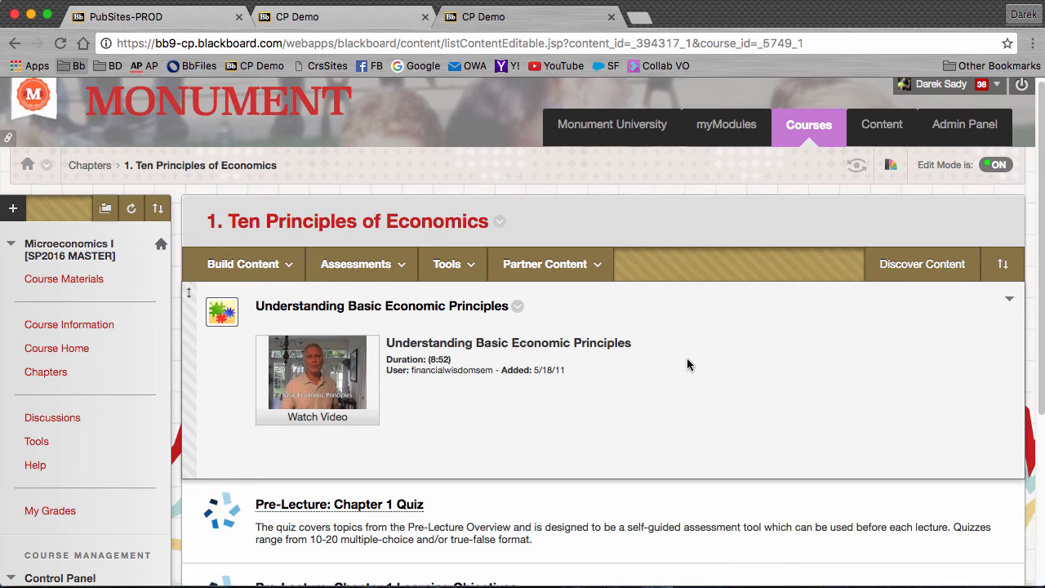
scroll(682, 363, "down", 5)
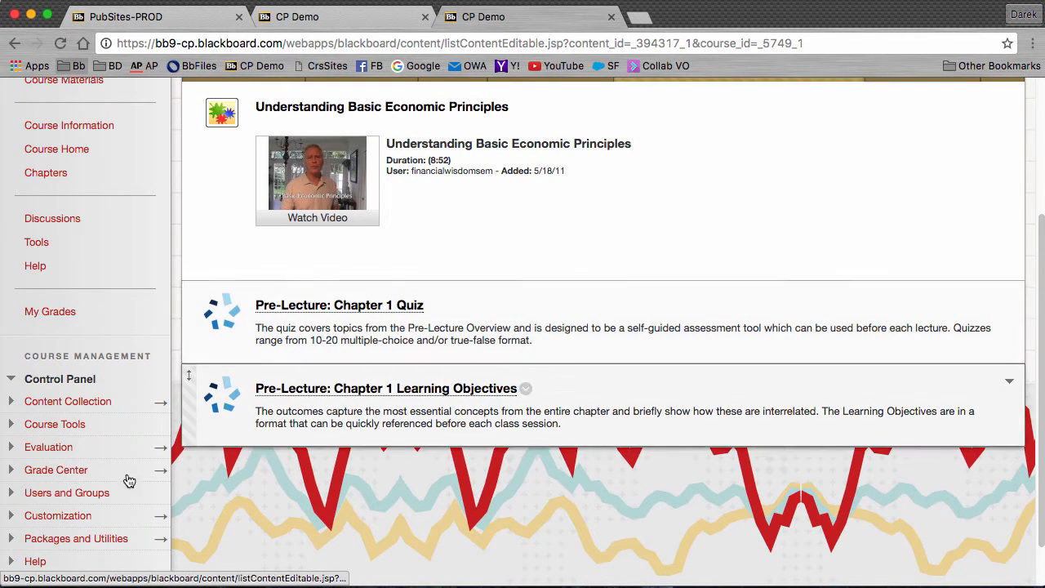
left_click(48, 474)
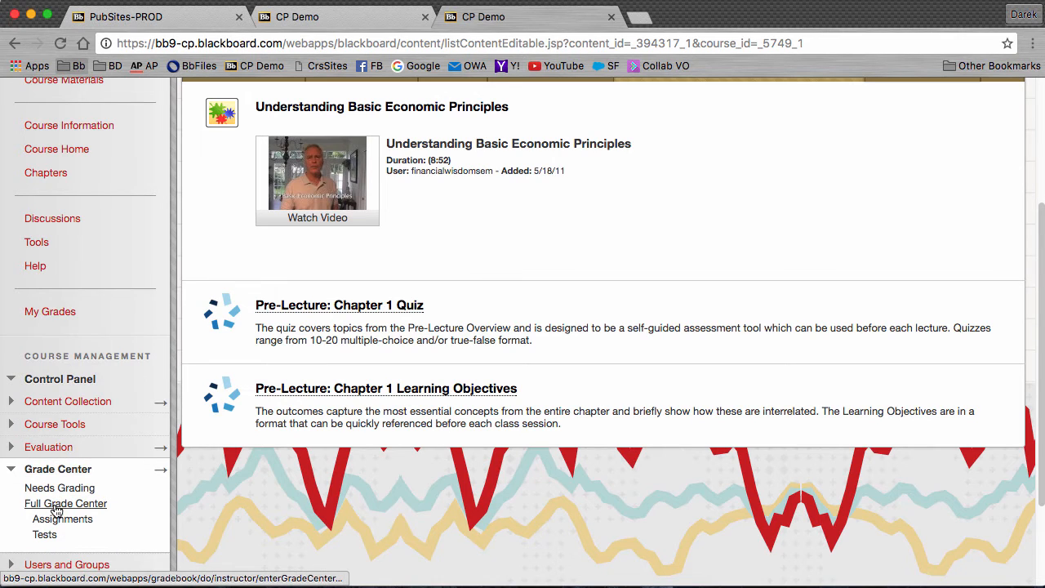
left_click(59, 503)
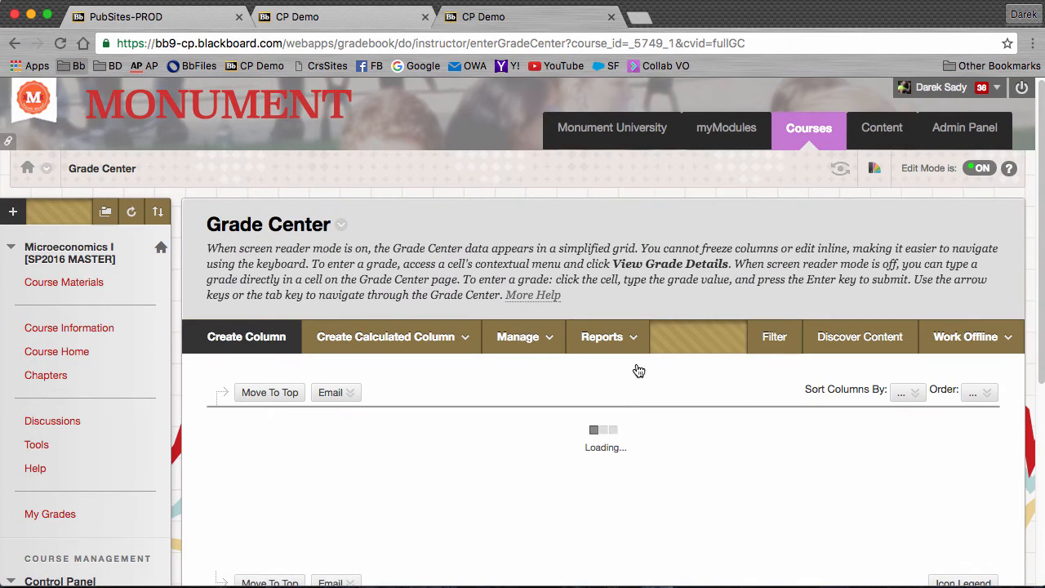
scroll(653, 340, "down", 3)
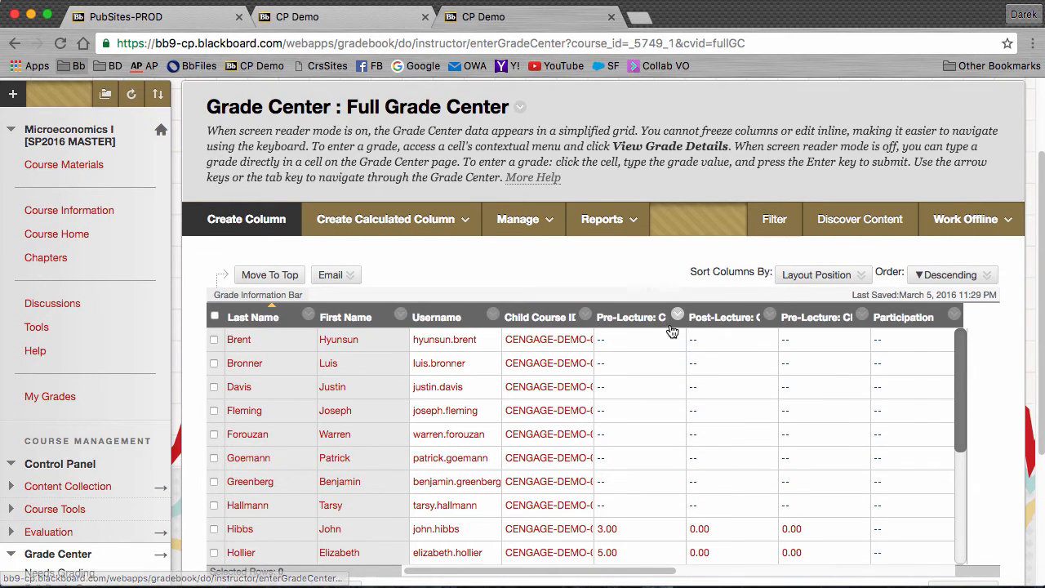
mouse_move(663, 325)
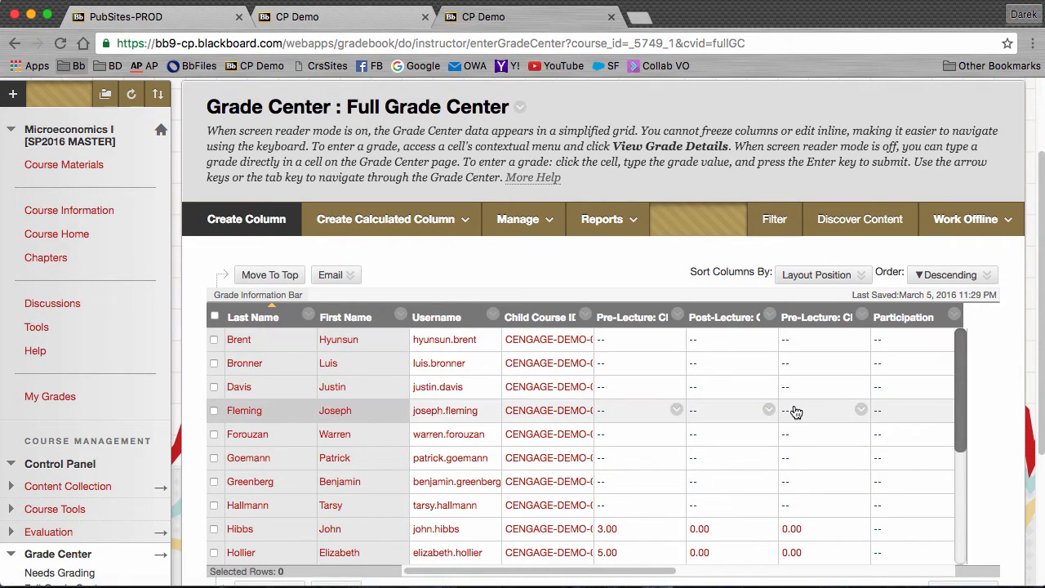
scroll(796, 416, "down", 1)
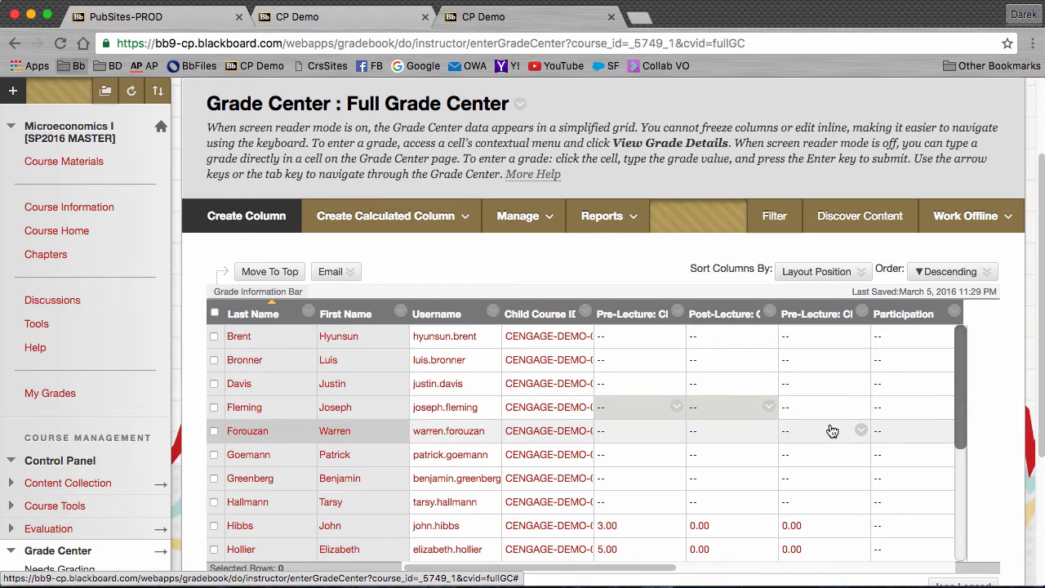
scroll(898, 427, "up", 3)
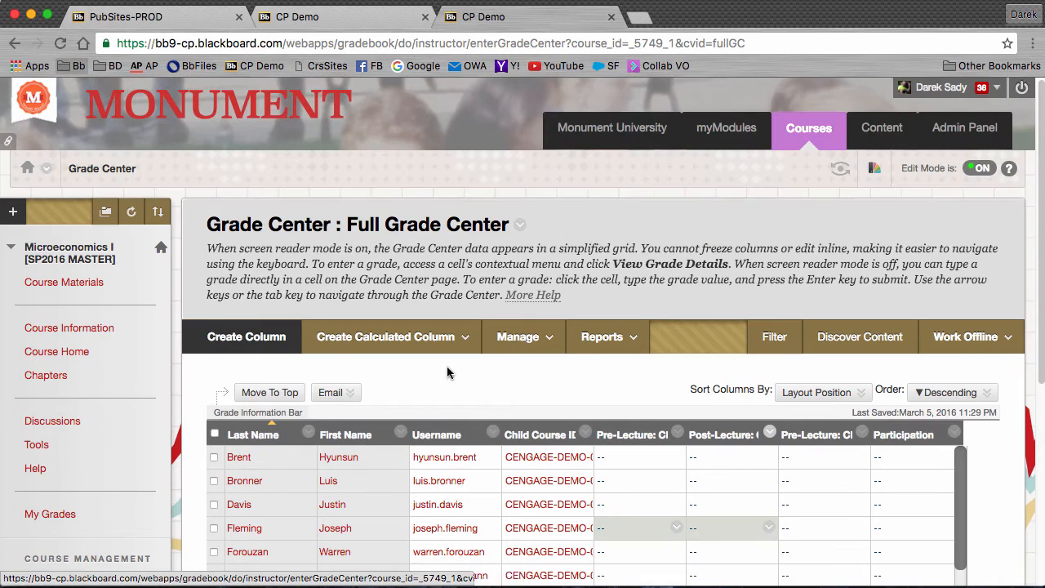
- Go through Chapters > Thinking Like an Economist > Partner Content > Content Market to Cengage Mindlinks
left_click(46, 375)
left_click(333, 392)
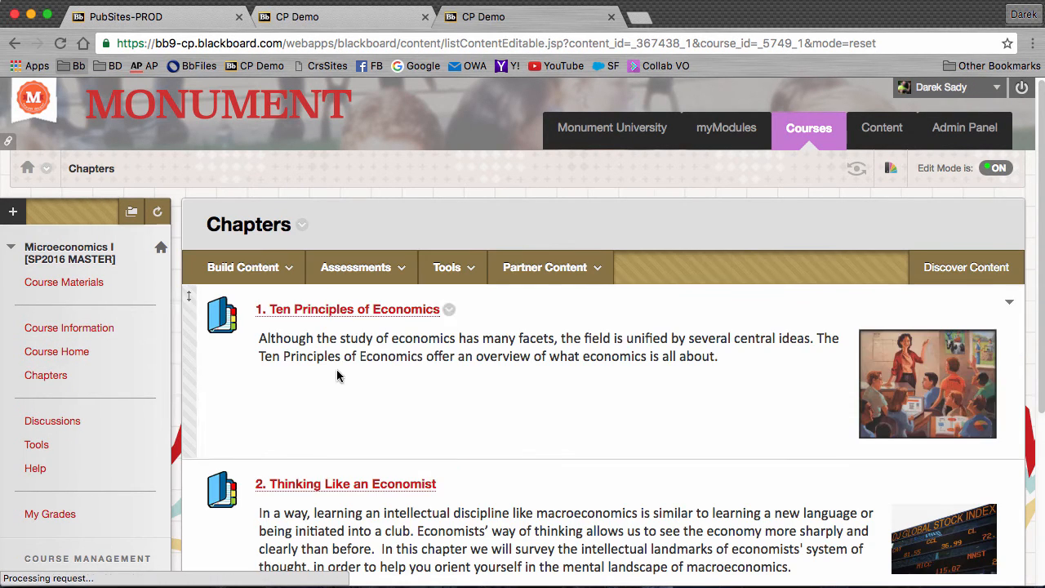
left_click(325, 482)
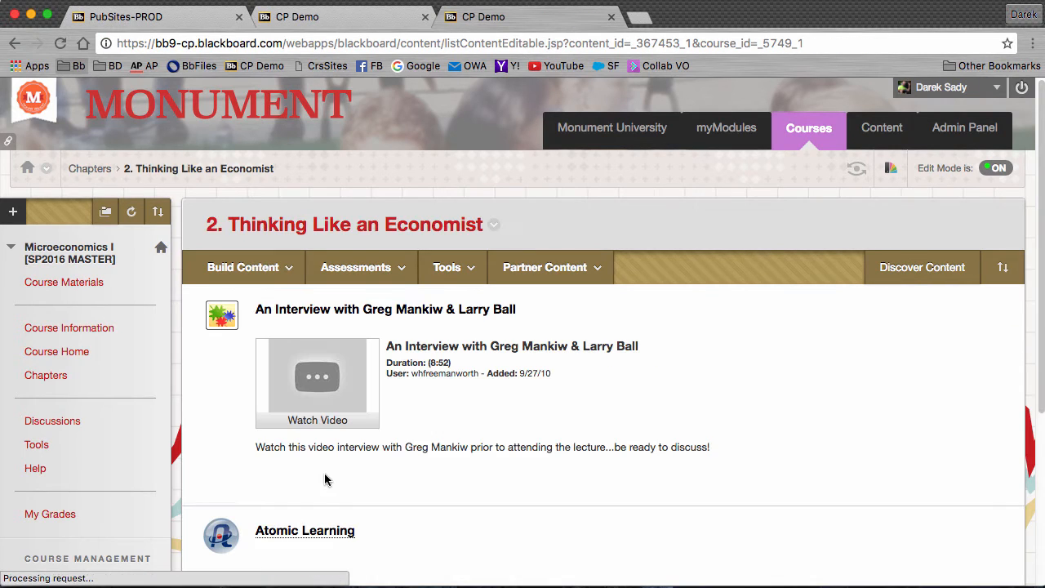
left_click(548, 269)
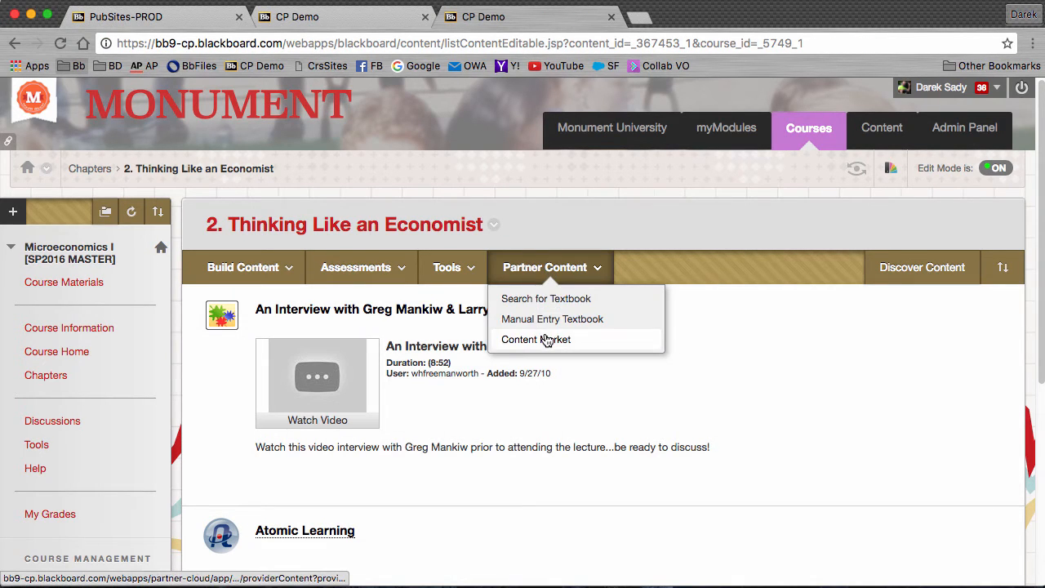
left_click(548, 339)
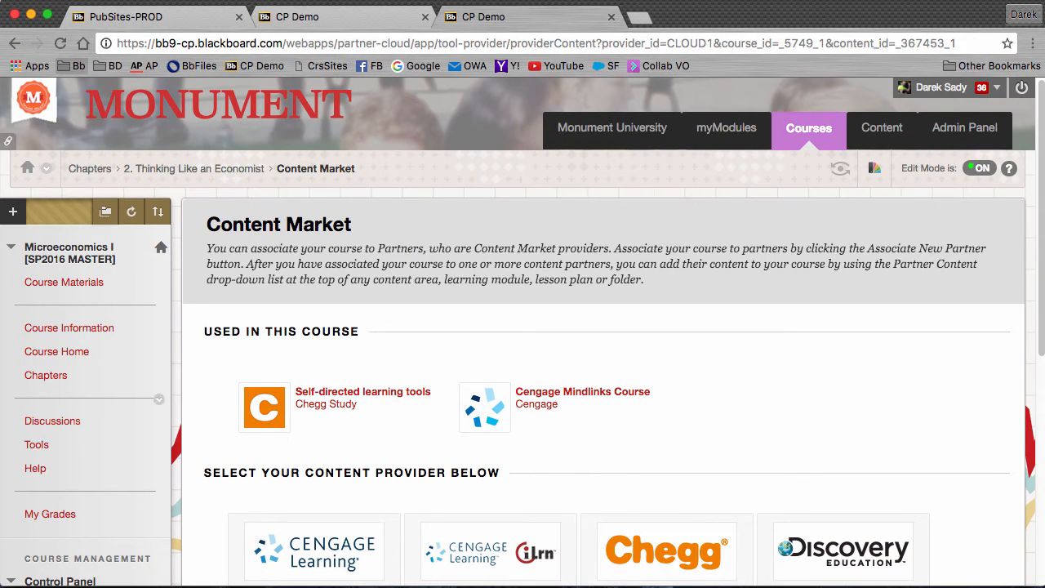
scroll(625, 372, "down", 1)
left_click(532, 394)
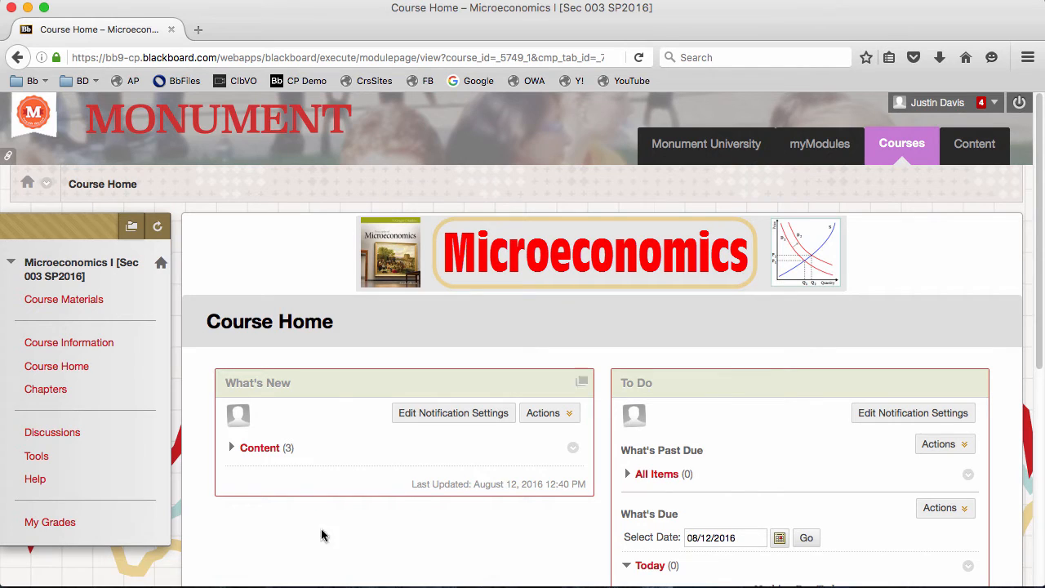
- Launch Pre-Lecture: Chapter 1 Learning Objectives from the Ten Principles of Economics chapter
left_click(60, 390)
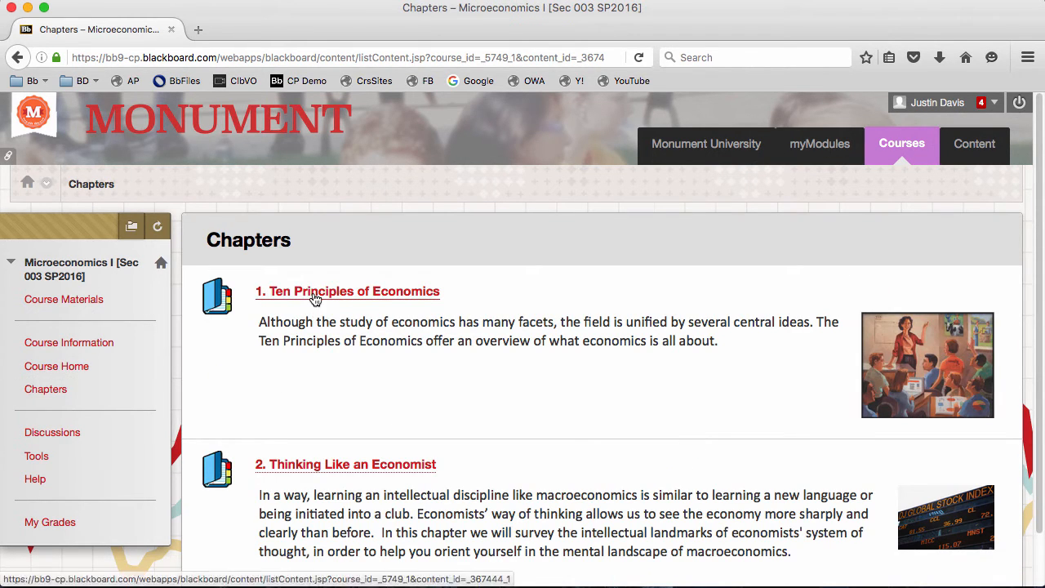
left_click(315, 295)
scroll(442, 429, "down", 2)
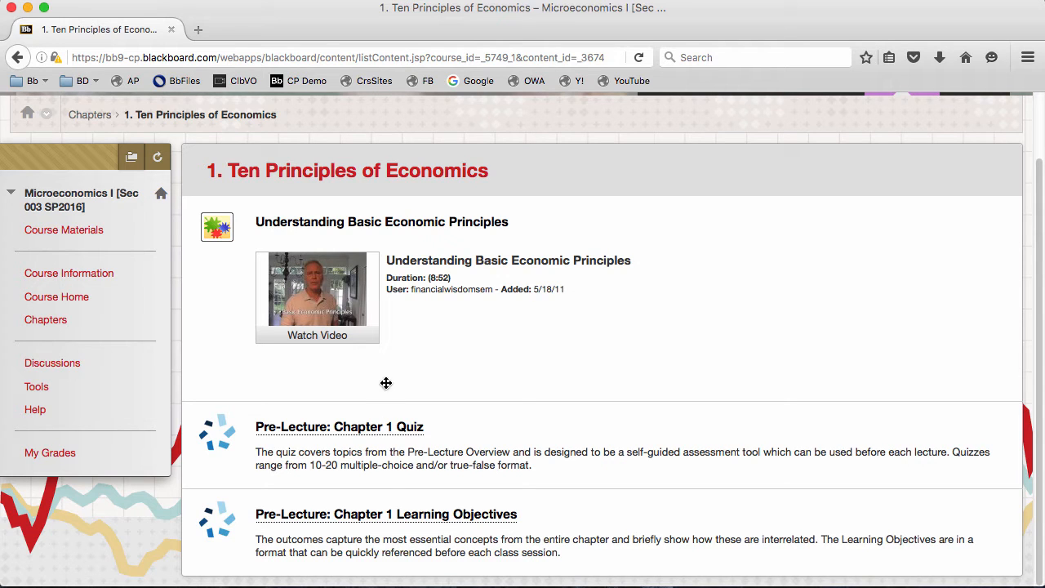
left_click(357, 515)
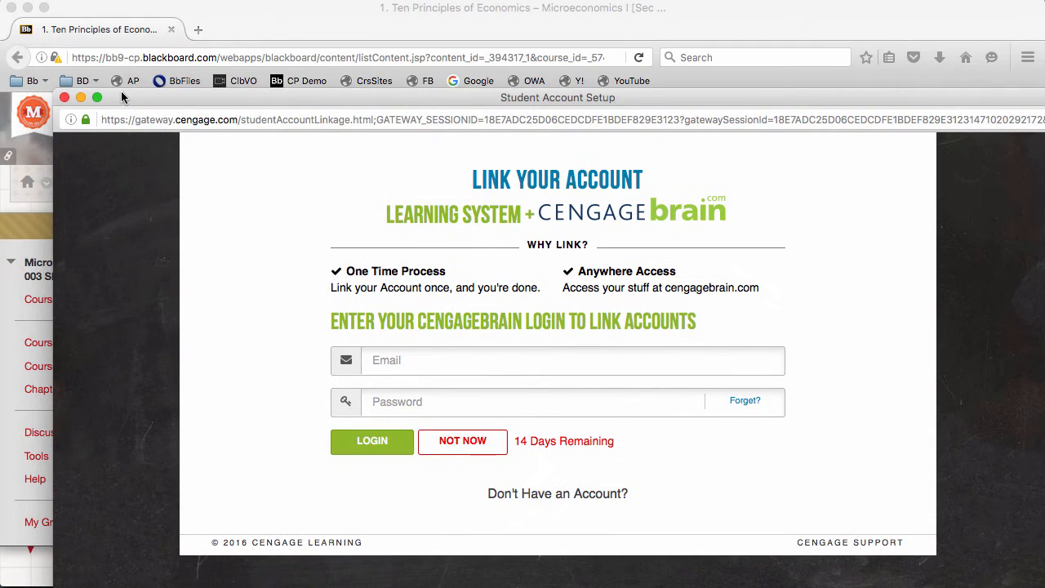
- Move the account setup window aside and choose to register a new CengageBrain account
left_click_drag(123, 97, 106, 23)
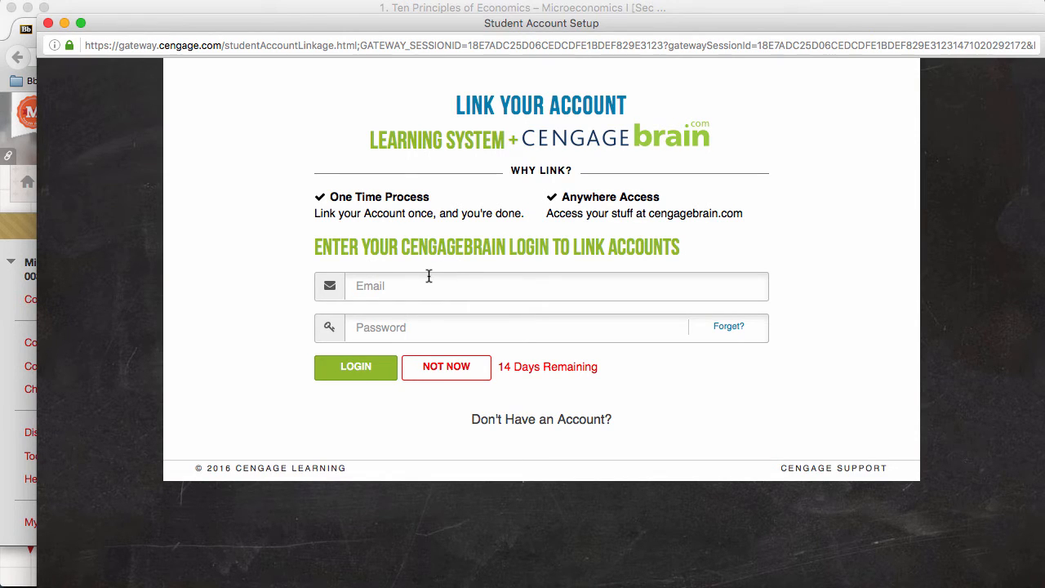
left_click(552, 425)
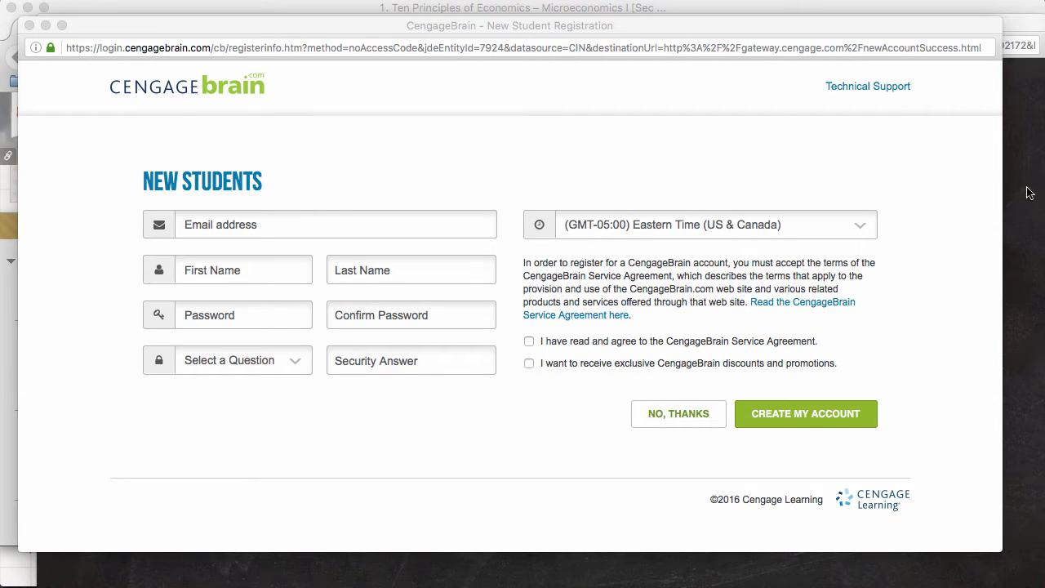
- Enter the student's e-mail, first and last name, and the account password twice
left_click(289, 220)
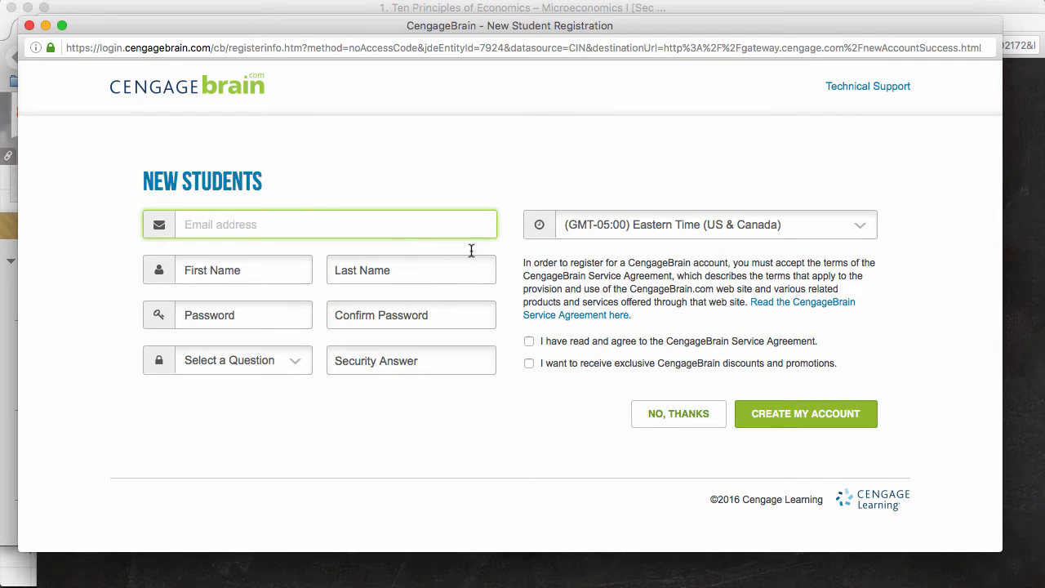
key("super+v")
left_click(256, 264)
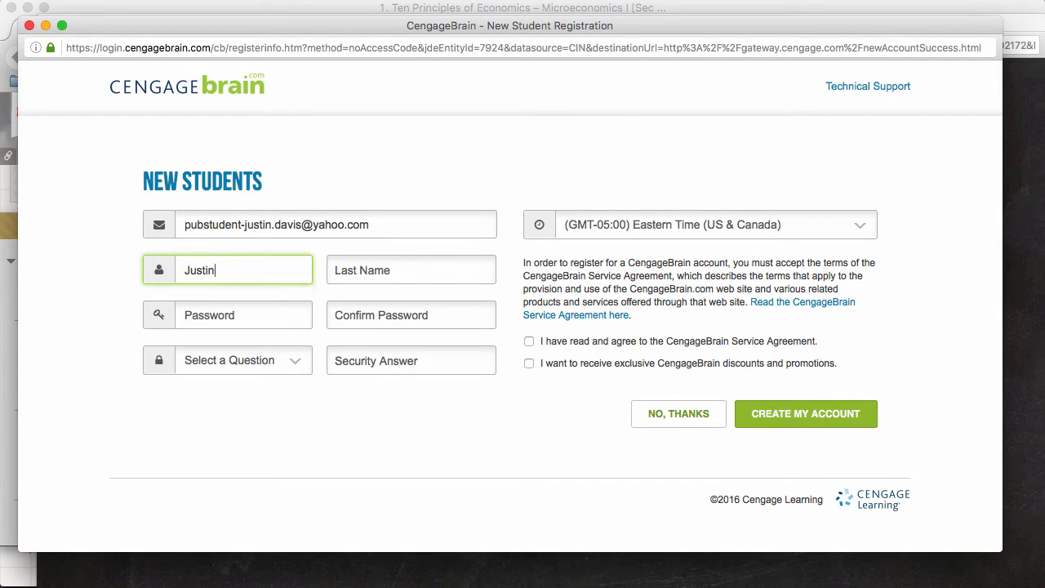
key("Tab")
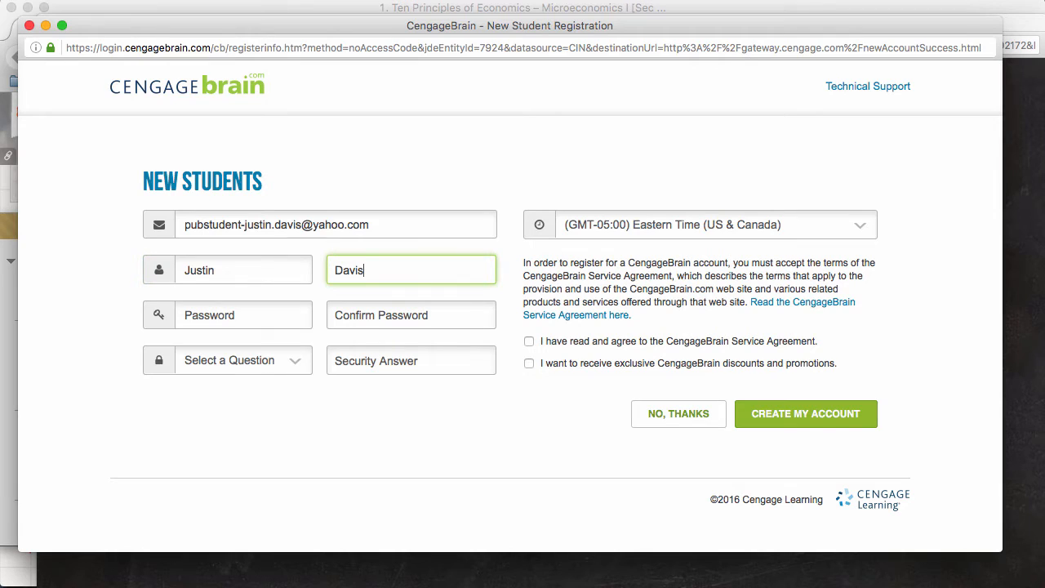
key("Tab")
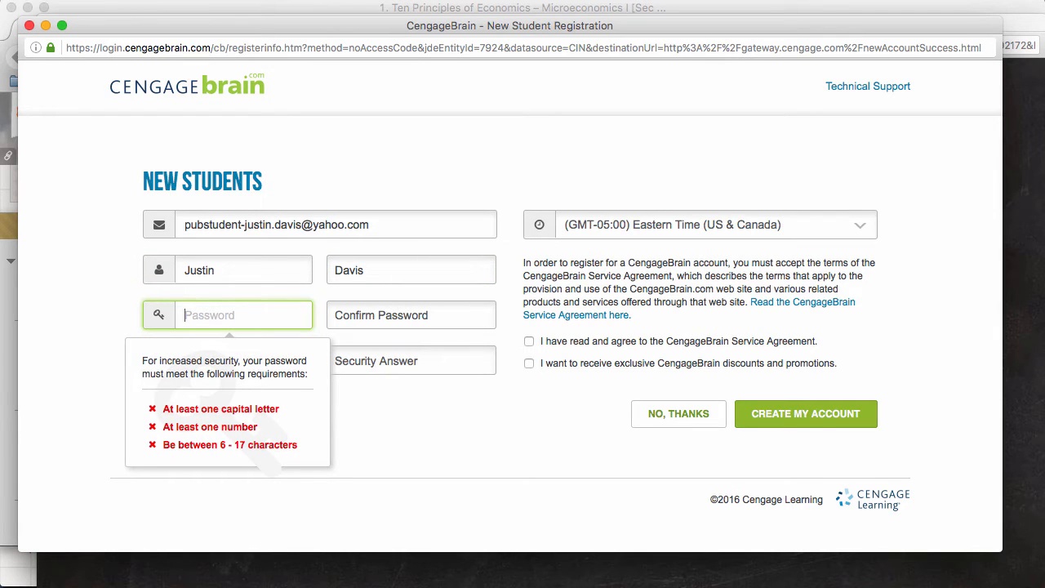
type("Passw")
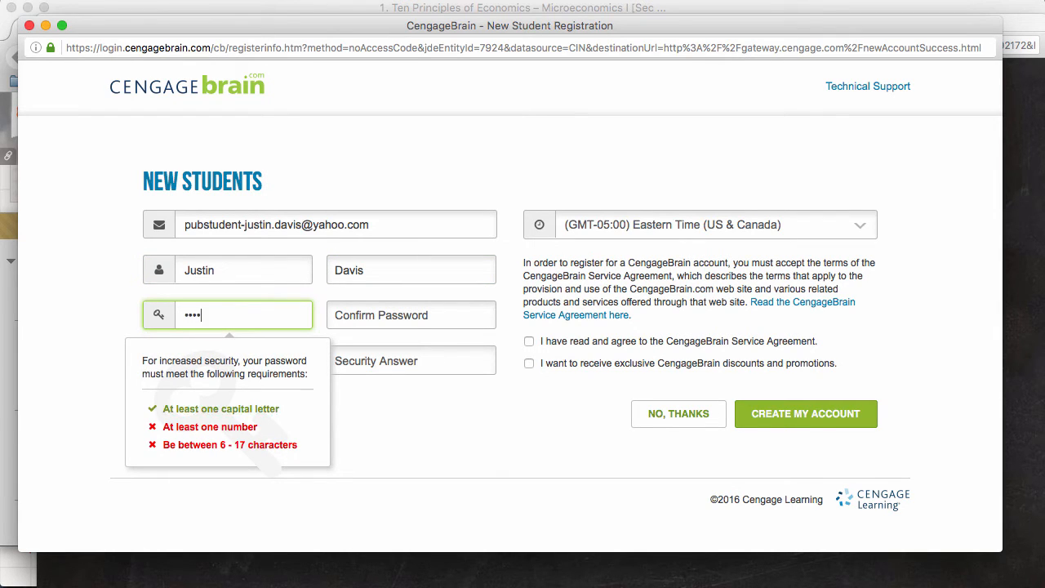
type("ord")
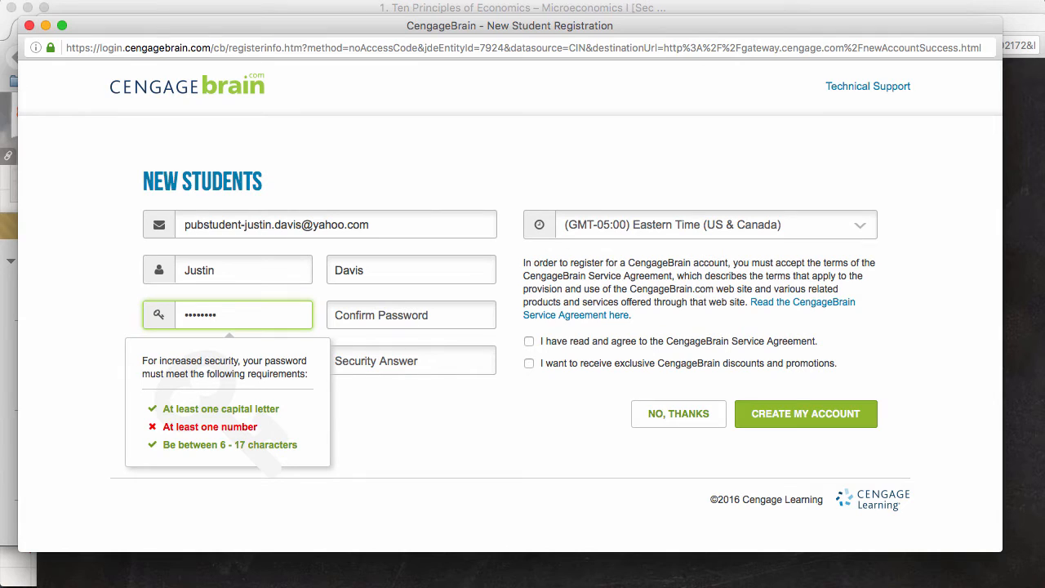
type("1")
left_click(369, 322)
type("Password1")
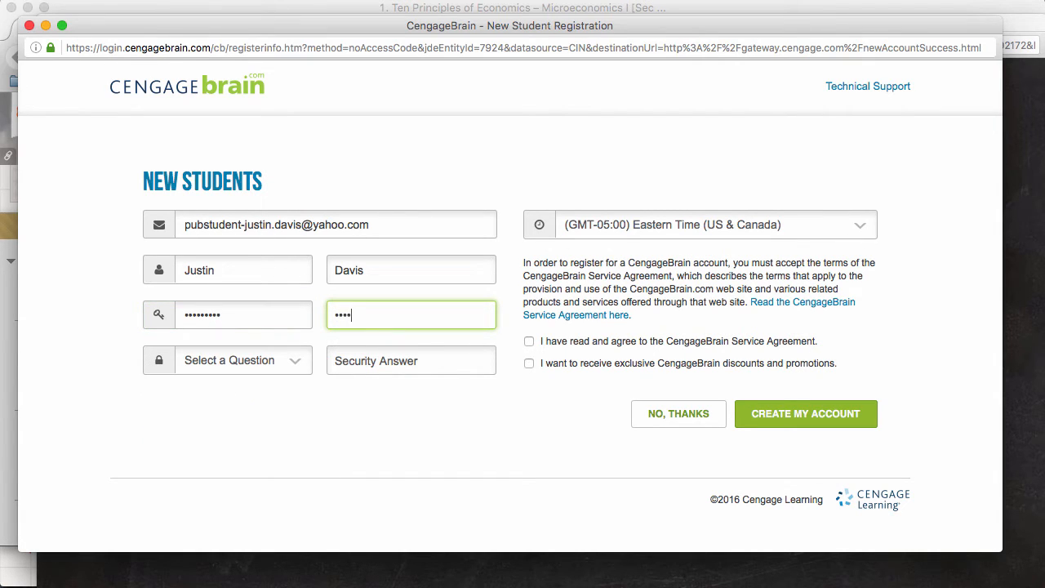
- Pick the pet's name security question with an answer, accept the agreement, and create the account
left_click(292, 367)
left_click(267, 406)
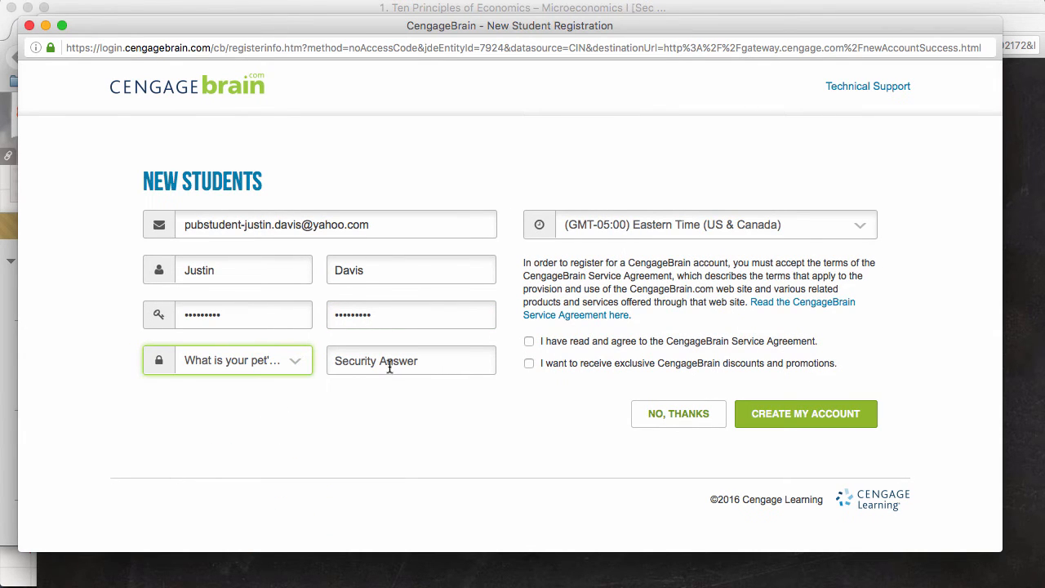
left_click(388, 361)
type("Fido")
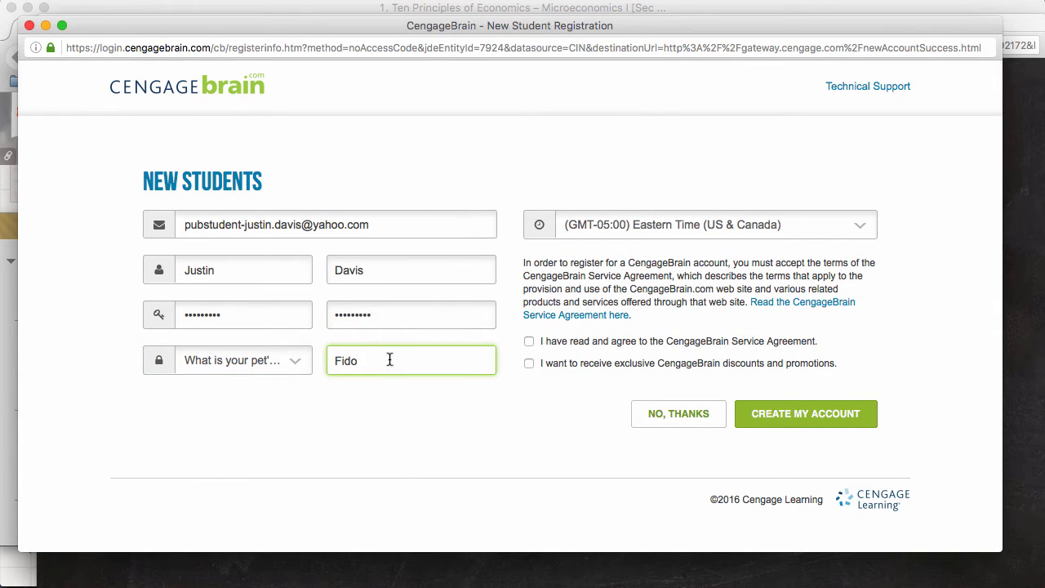
left_click(528, 343)
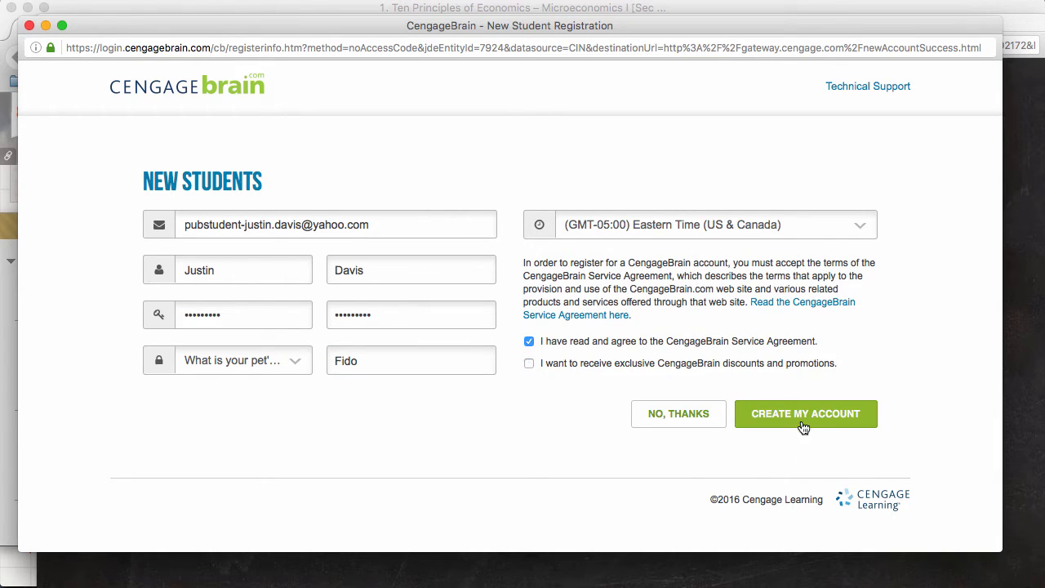
left_click(805, 419)
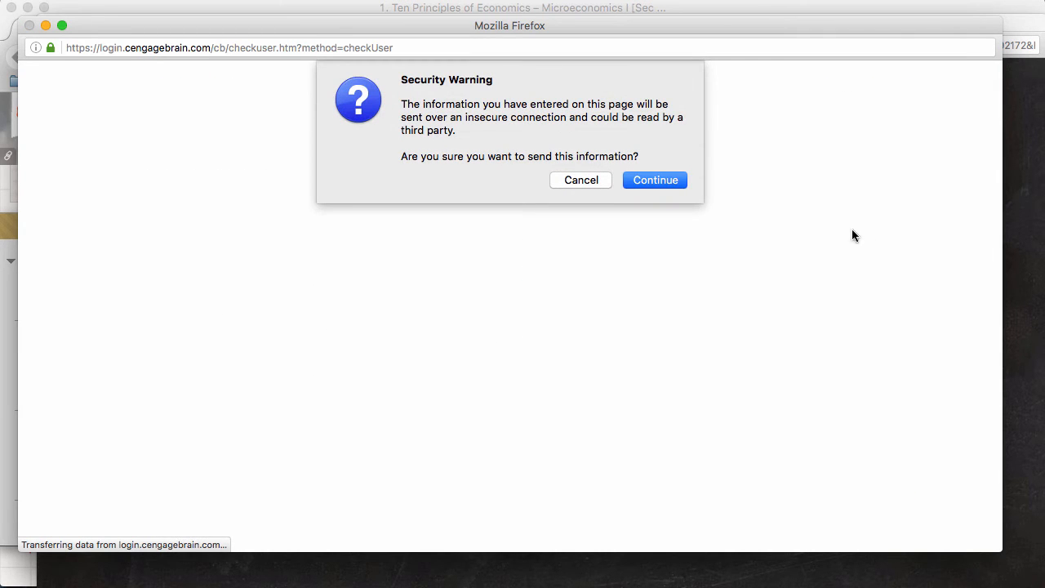
- Confirm the registration, then log in with the new account's e-mail and password
left_click(682, 182)
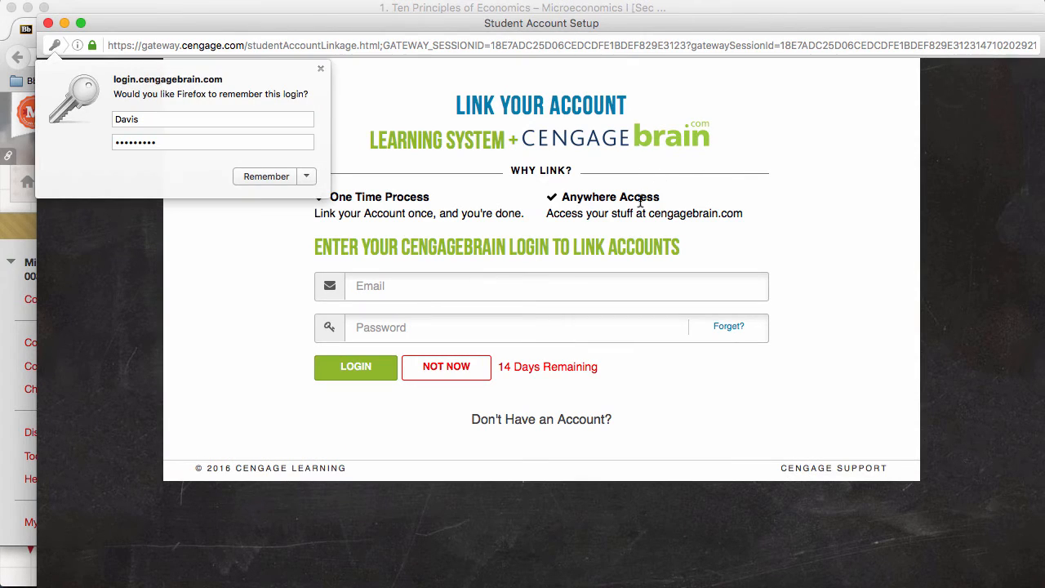
left_click(321, 69)
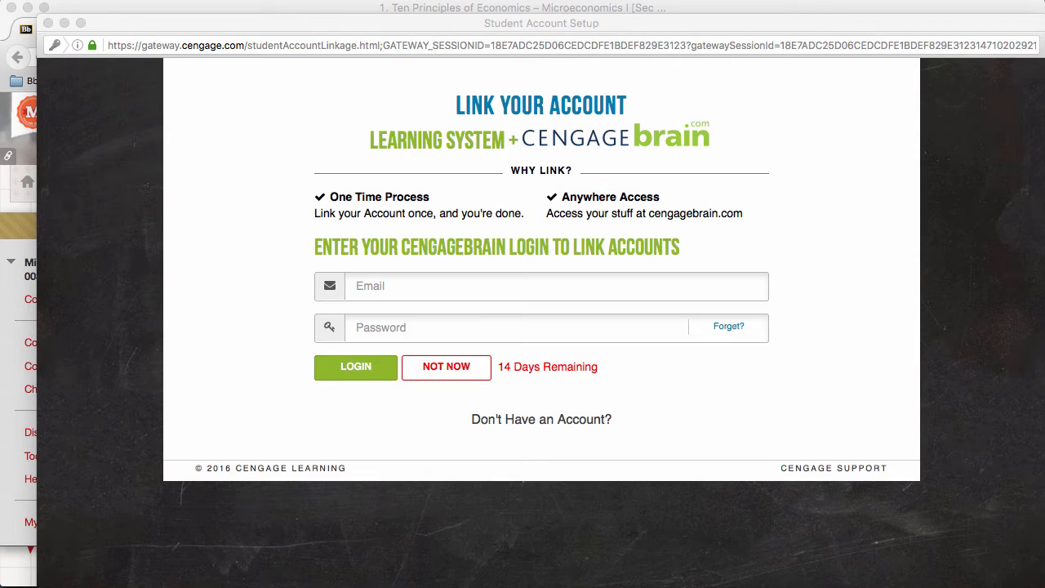
left_click(426, 293)
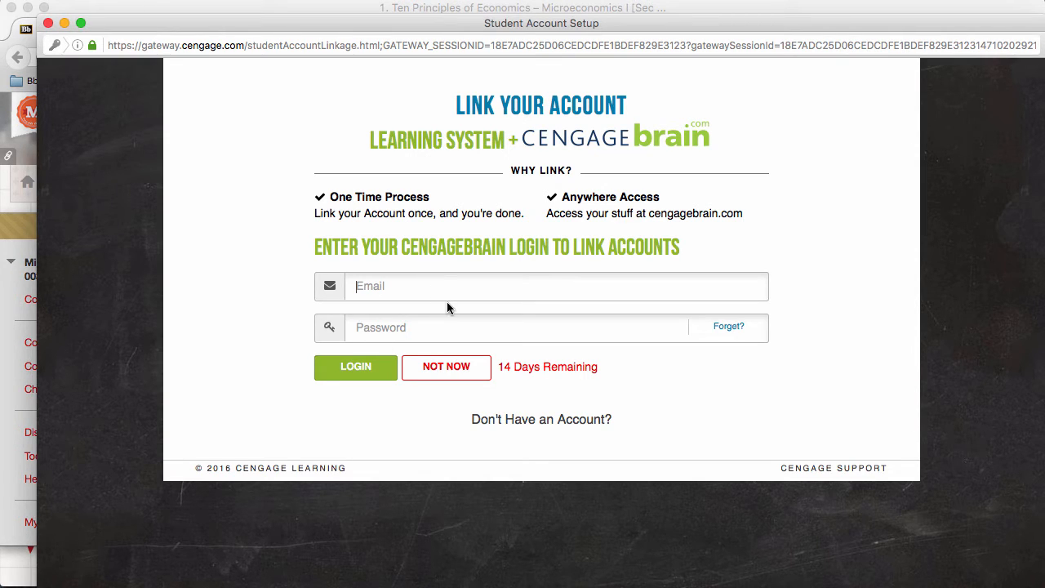
key("super+v")
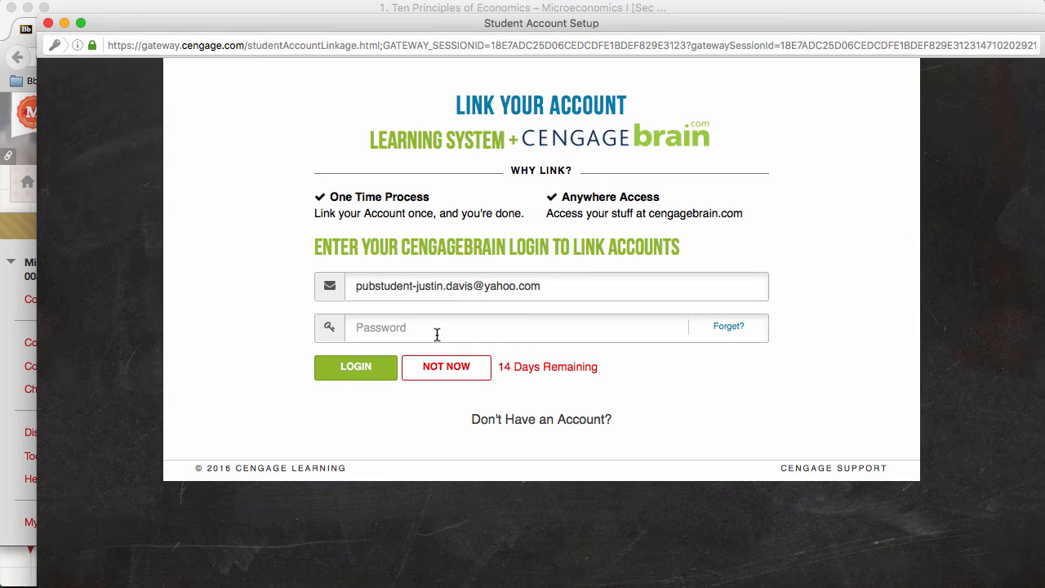
left_click(437, 334)
type("pa")
left_click(359, 369)
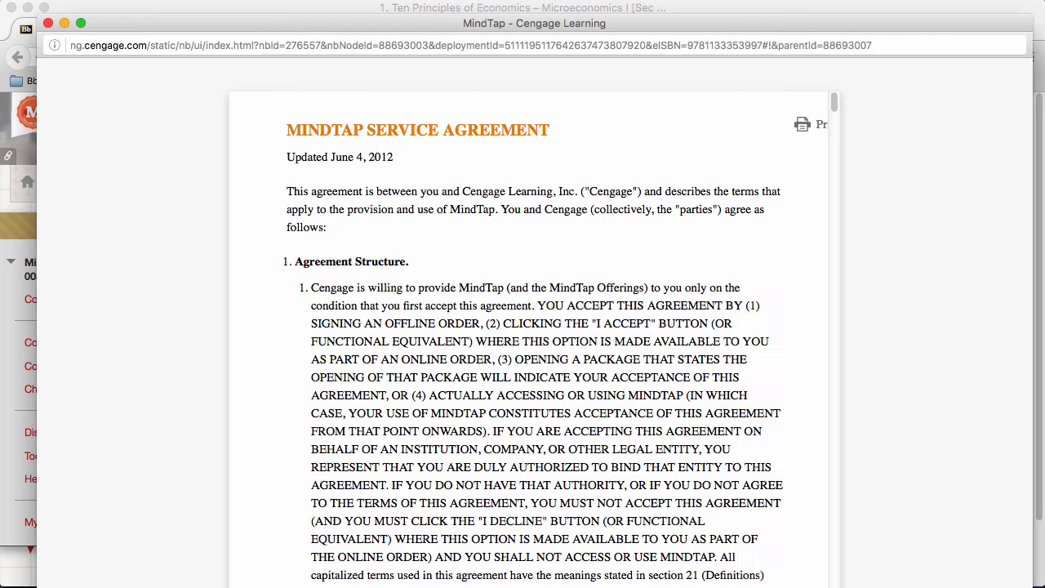
- Resize the MindTap window, accept the service agreement, and enter MICROECONOMICS I [SP2016 MASTER]
left_click_drag(1033, 586, 1021, 573)
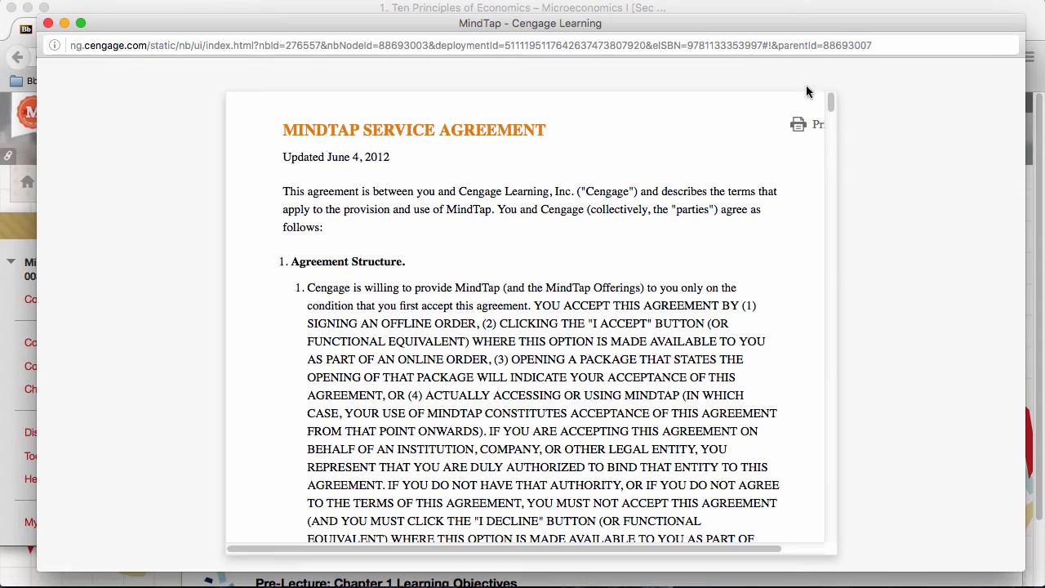
left_click_drag(831, 102, 839, 573)
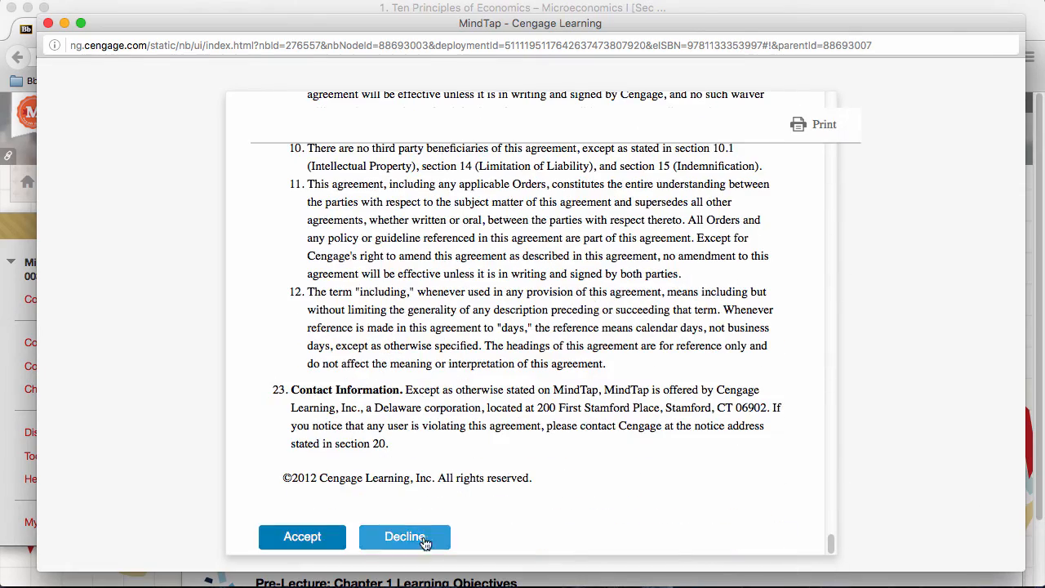
left_click(277, 534)
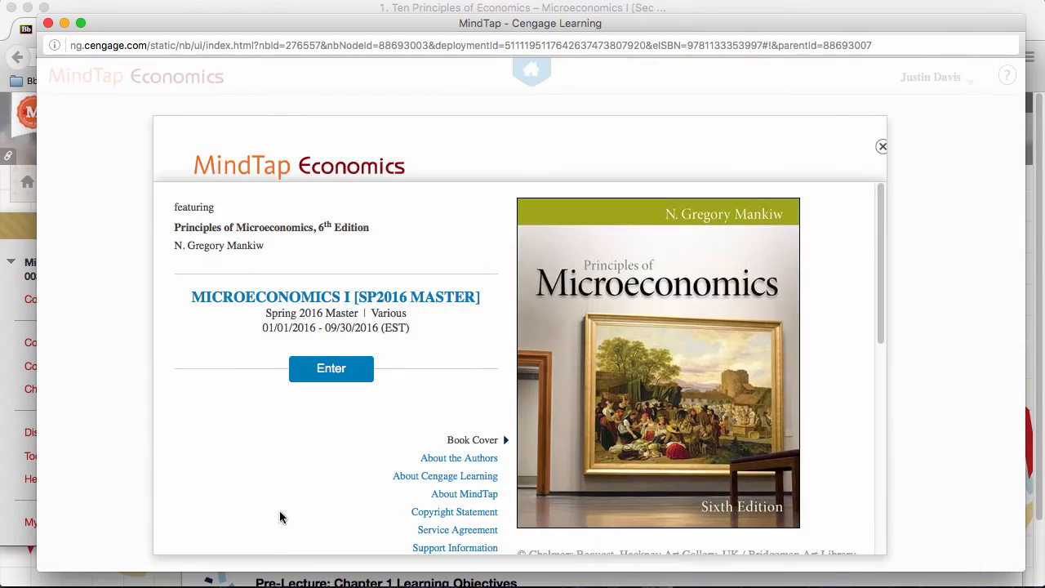
left_click(342, 370)
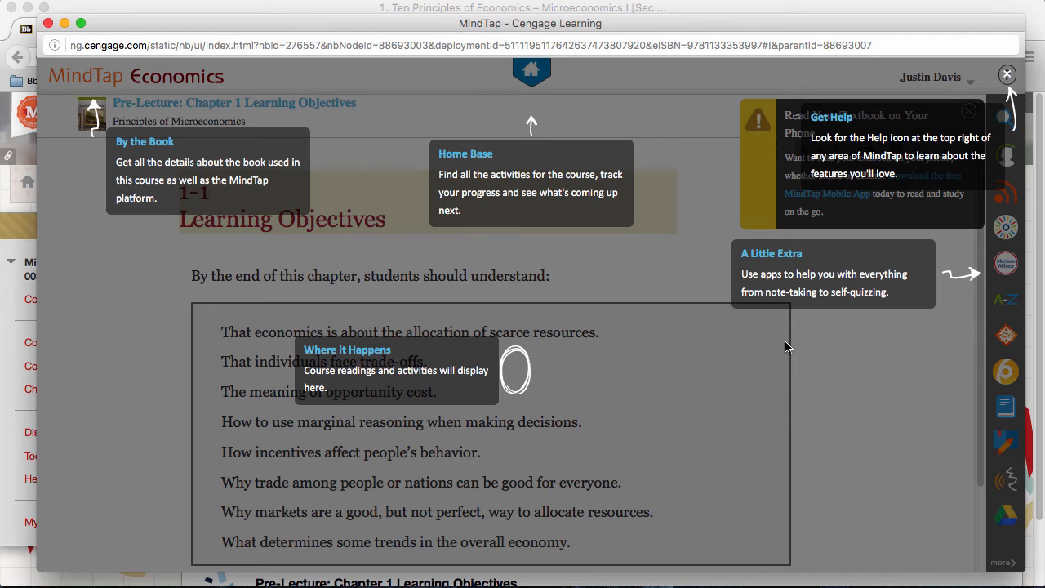
- Dismiss the tour, scroll through the Chapter 1 Learning Objectives, and close MindTap
left_click(1007, 74)
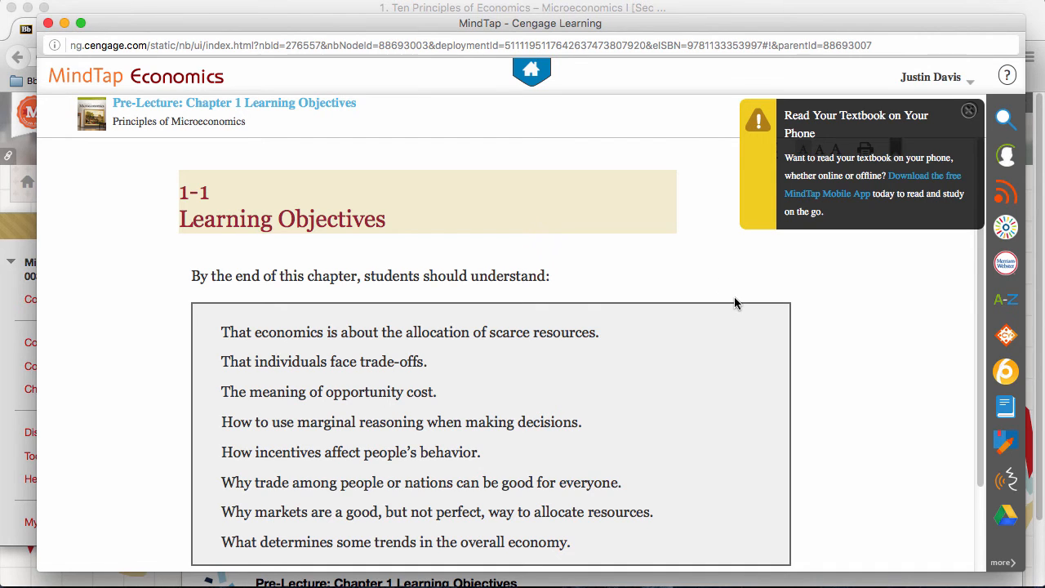
scroll(515, 317, "down", 3)
scroll(355, 256, "up", 3)
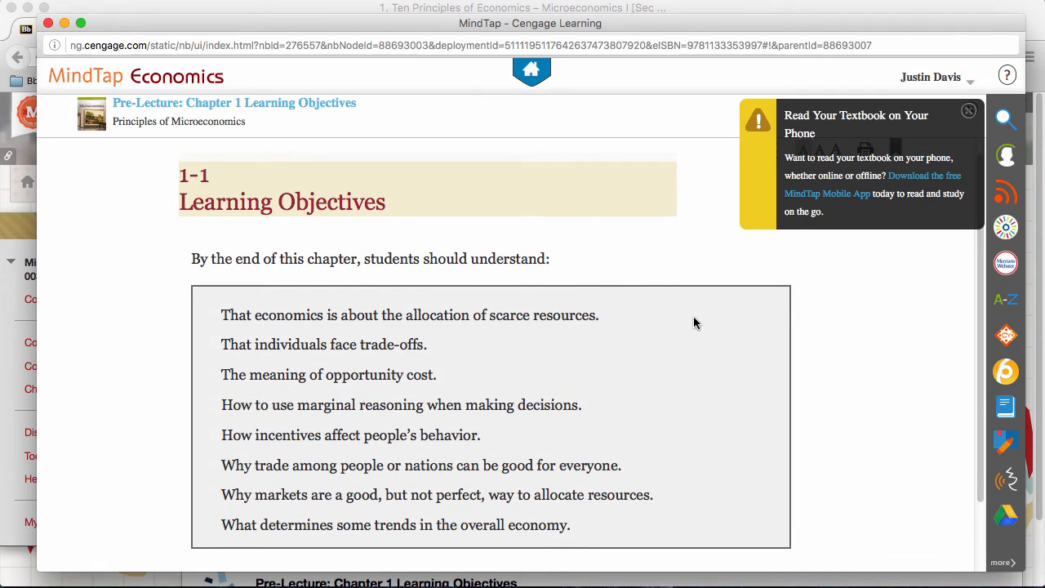
scroll(693, 324, "down", 3)
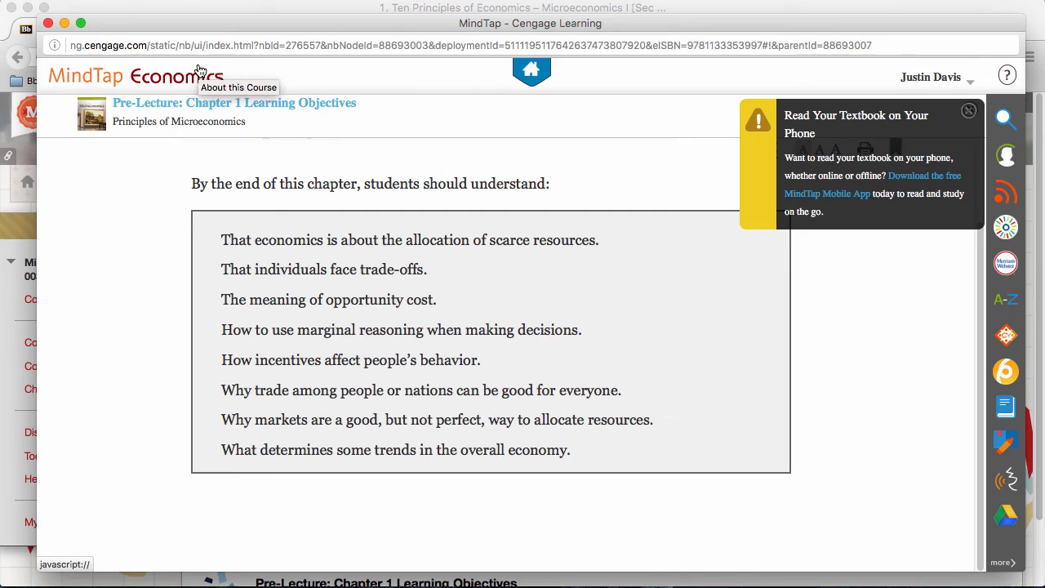
left_click(48, 24)
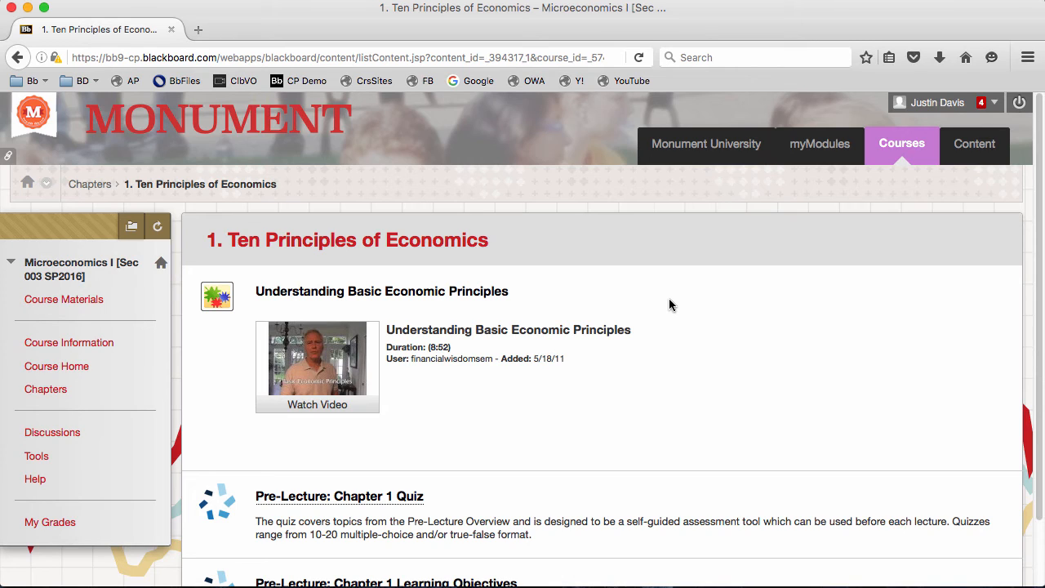
- Open the Pre-Lecture: Chapter 1 Quiz and answer True, False, True, then option c for question 4
left_click(391, 501)
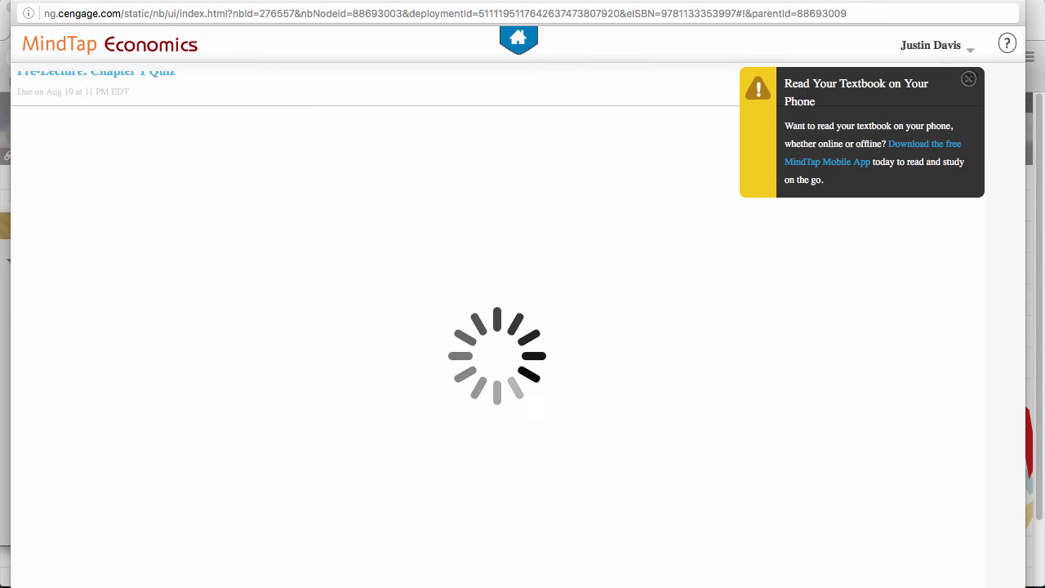
left_click(973, 78)
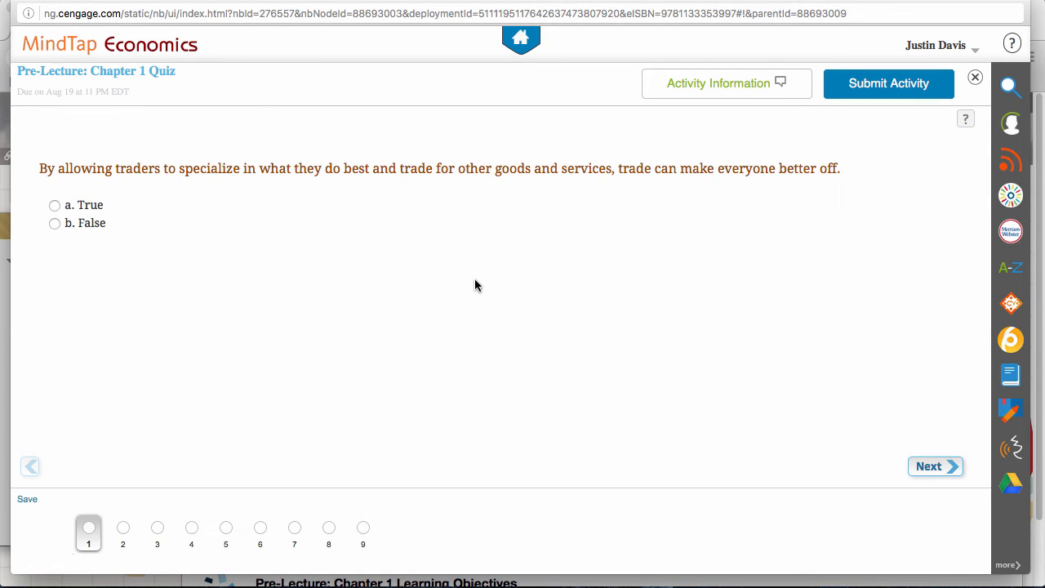
left_click(54, 206)
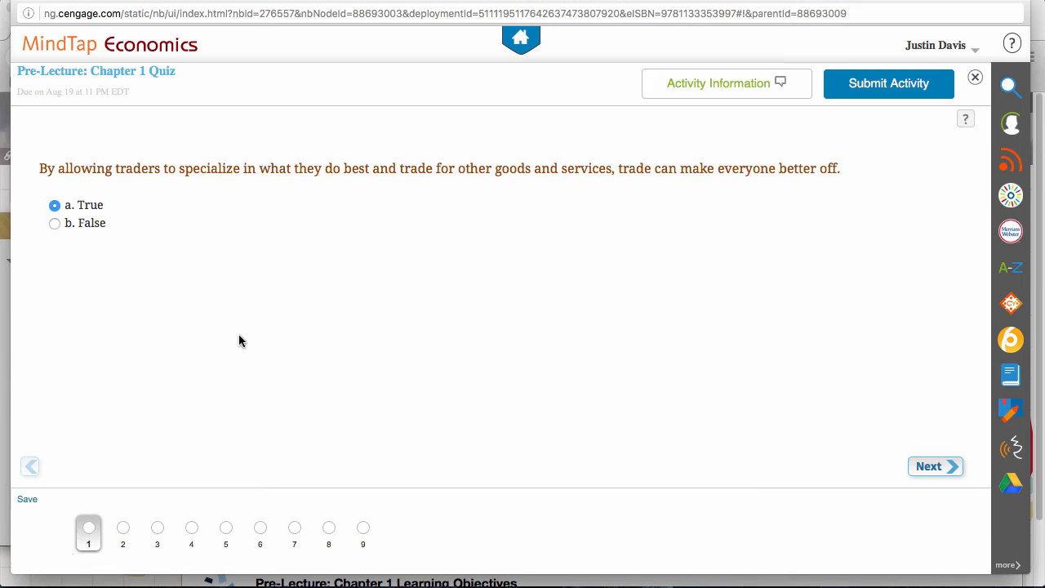
left_click(928, 467)
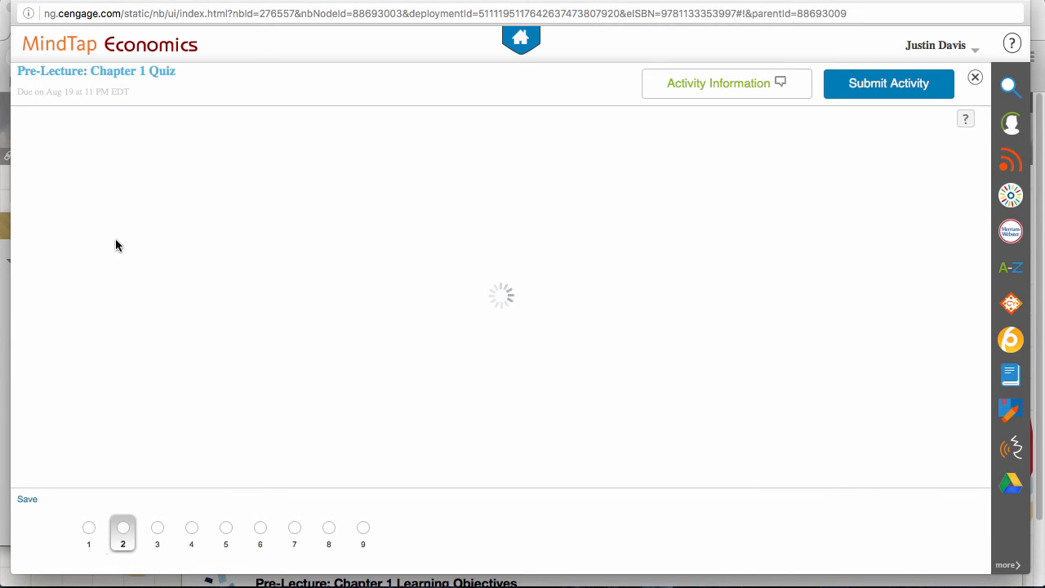
left_click(55, 224)
left_click(930, 466)
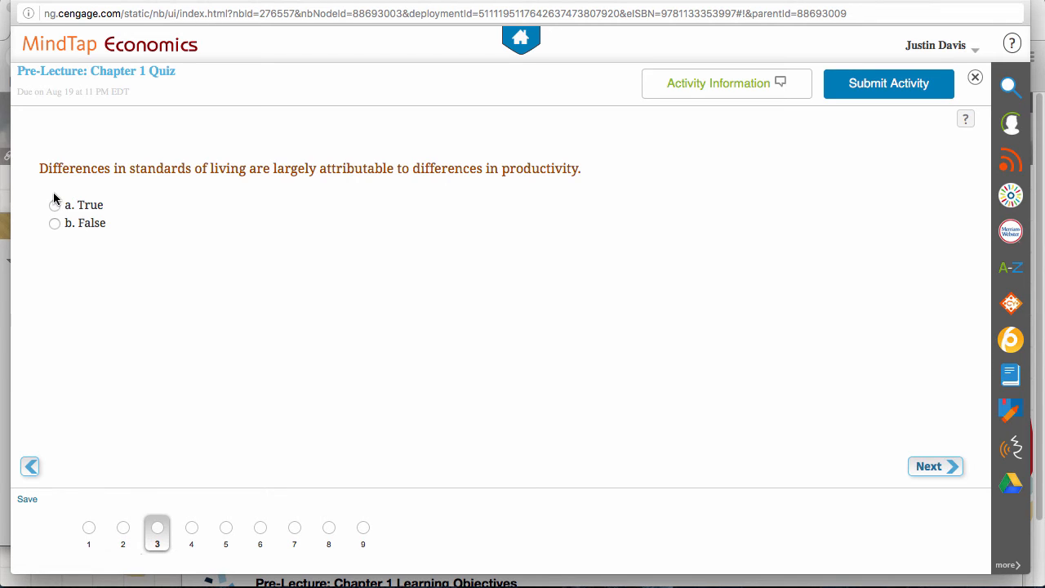
left_click(53, 205)
left_click(952, 467)
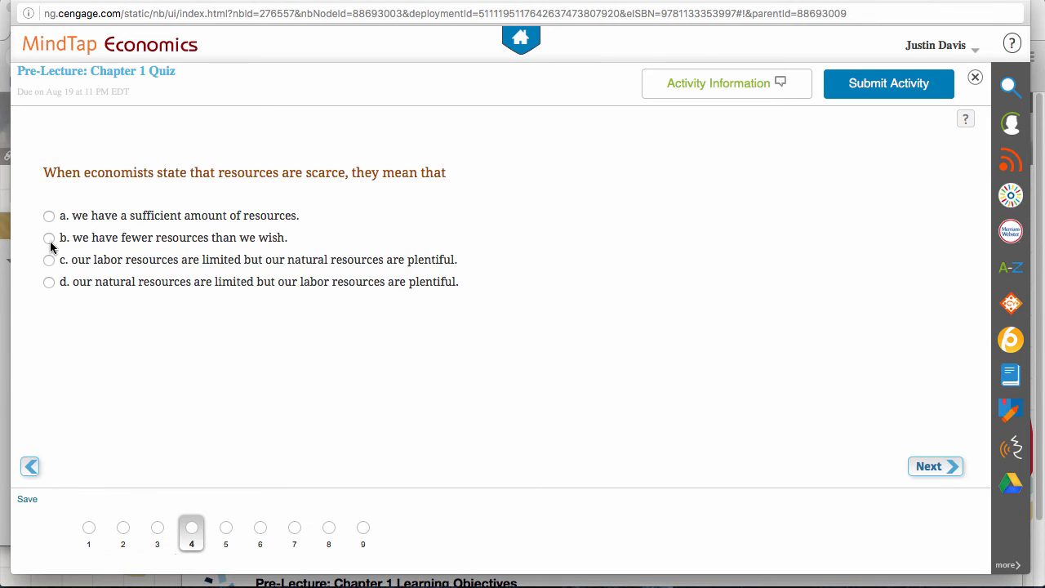
left_click(49, 260)
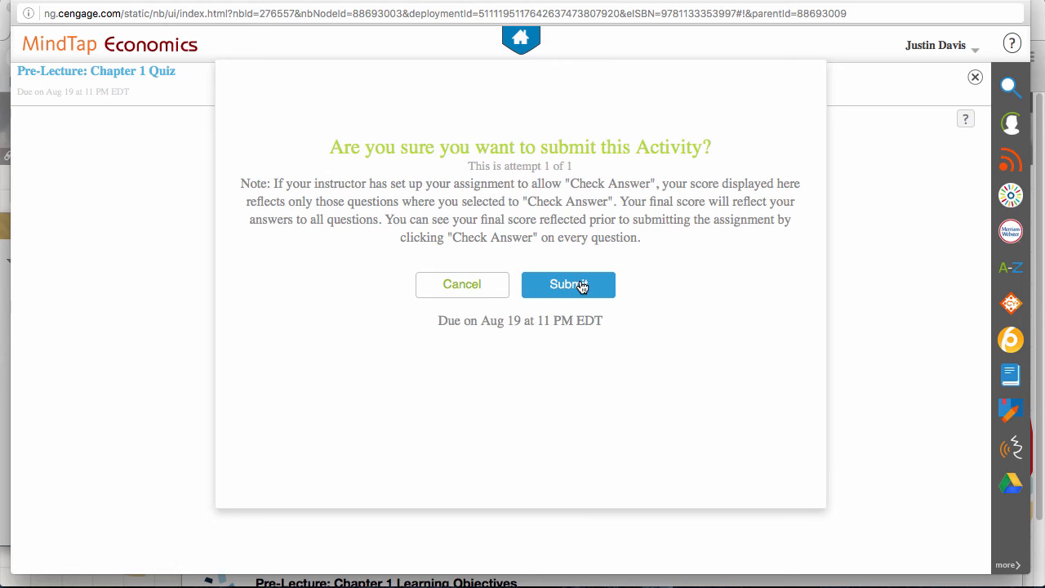
- Submit the quiz, check its recorded 44.4% score, and close MindTap
left_click(581, 286)
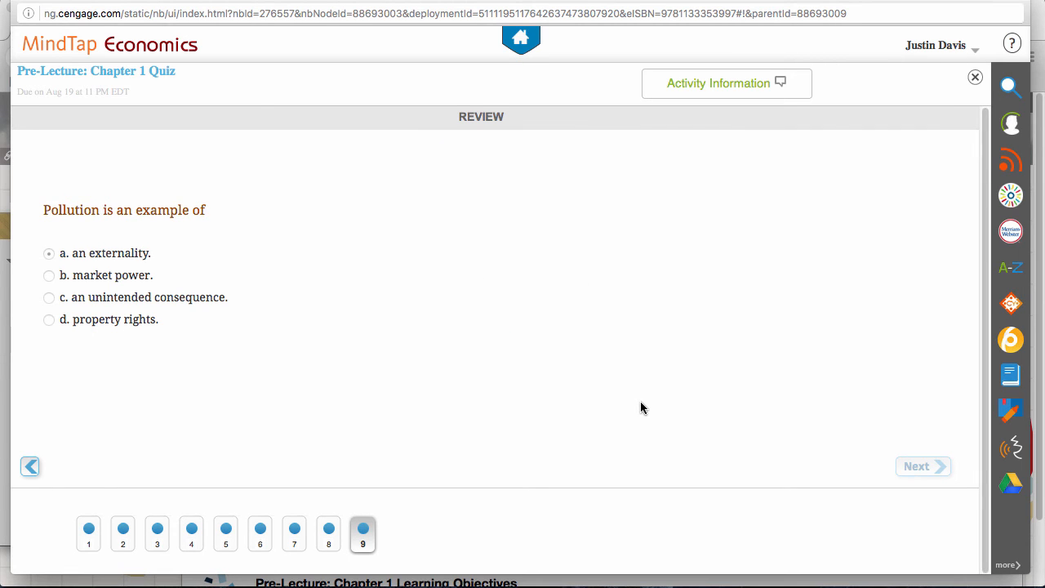
left_click(762, 95)
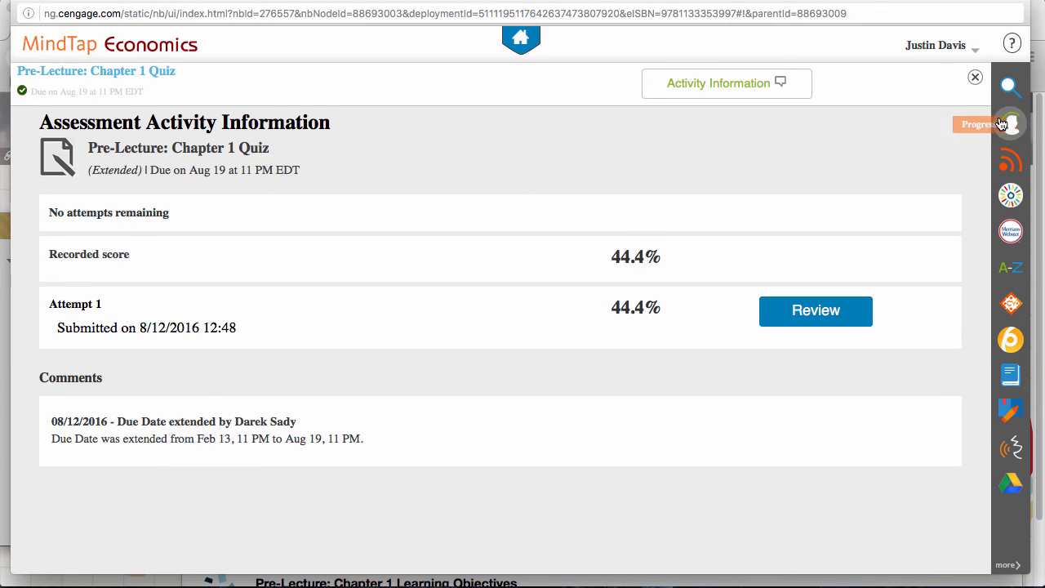
left_click(974, 79)
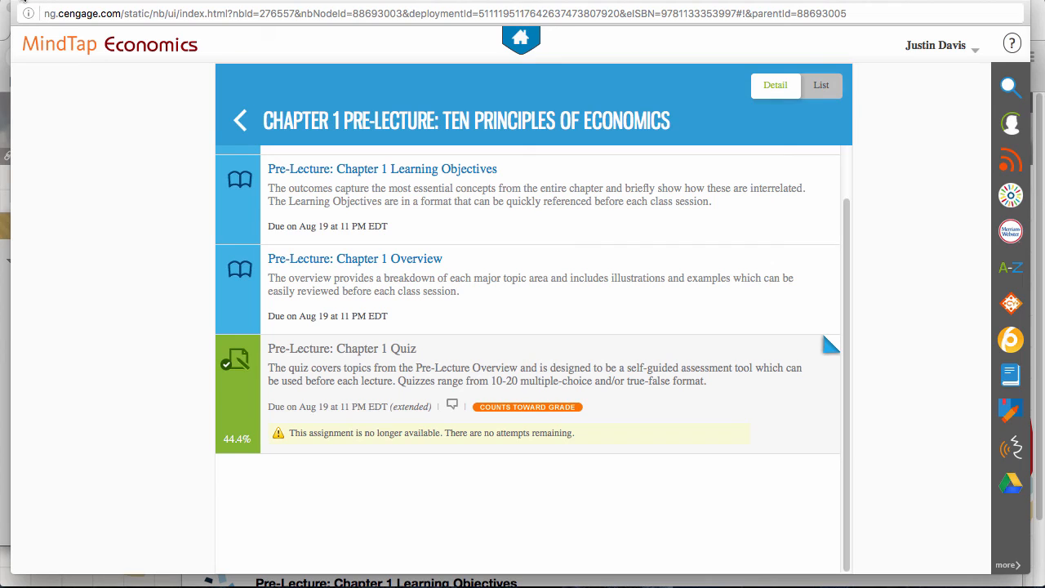
left_click(24, 3)
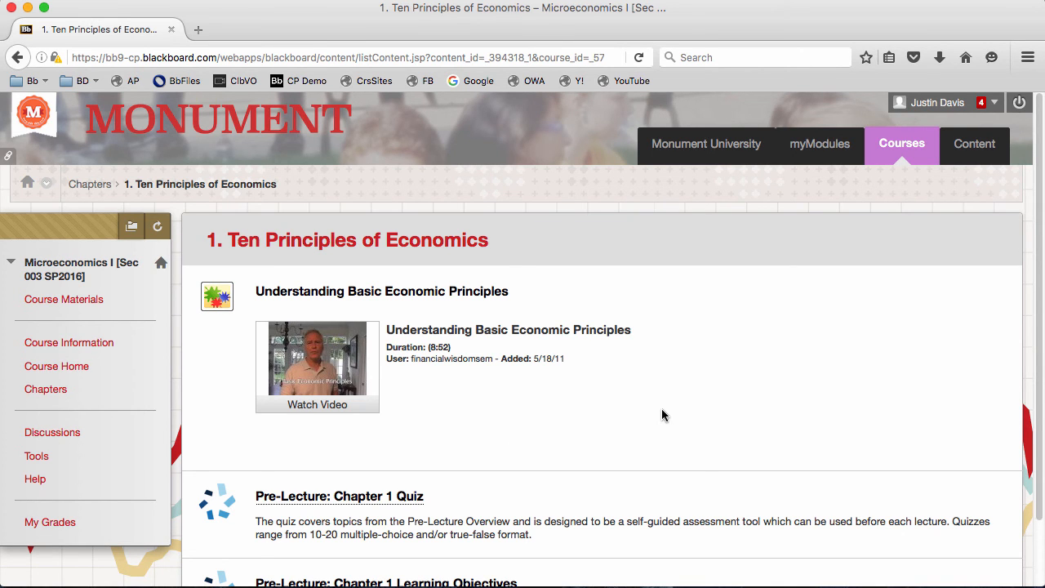
- Open My Grades, view the Pre-Lecture: Chapter 1 Quiz scored 4.00 out of 9, then close its window
left_click(72, 523)
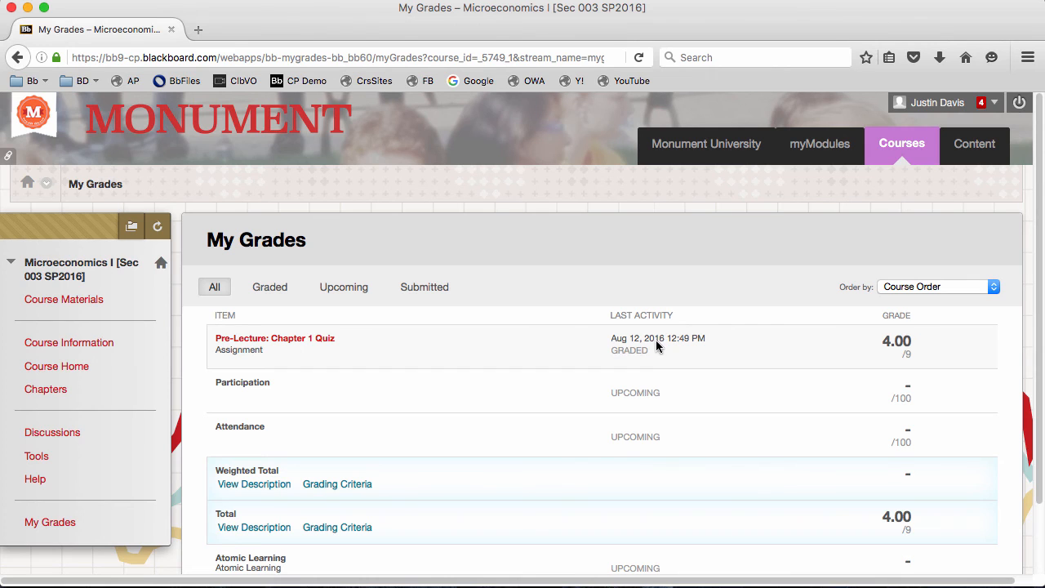
left_click(298, 340)
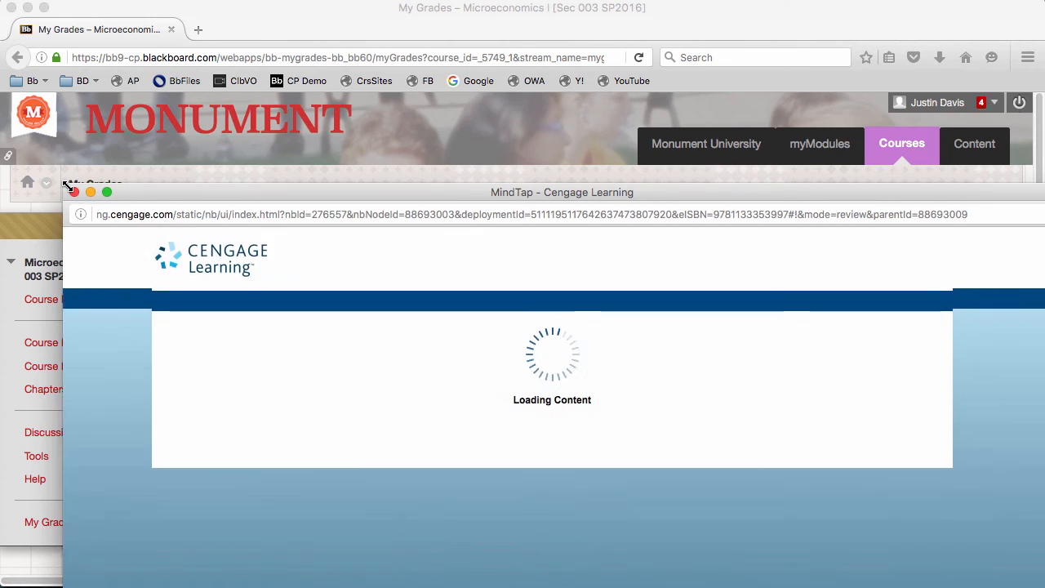
left_click_drag(176, 194, 195, 76)
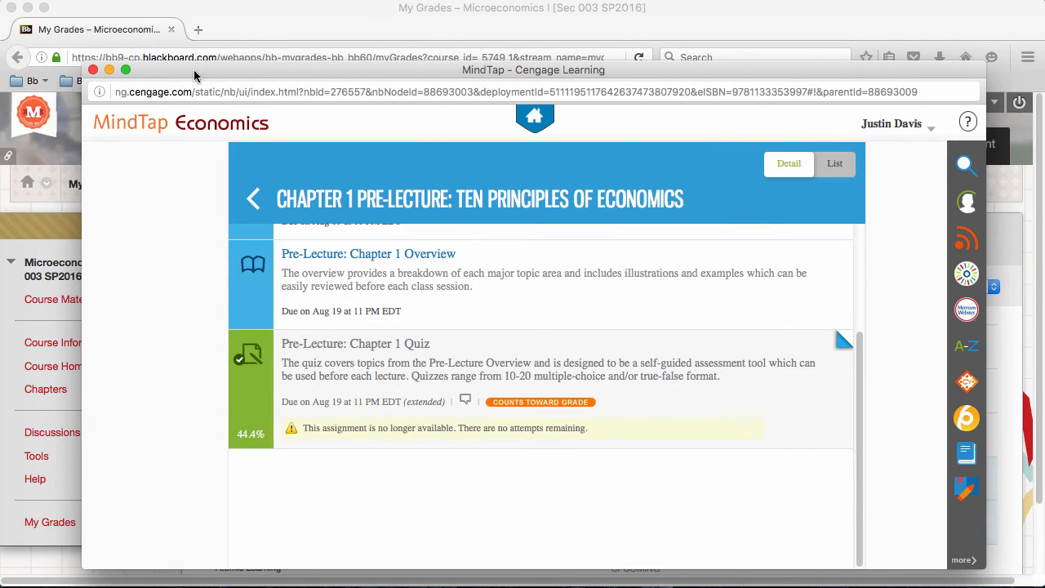
left_click(93, 70)
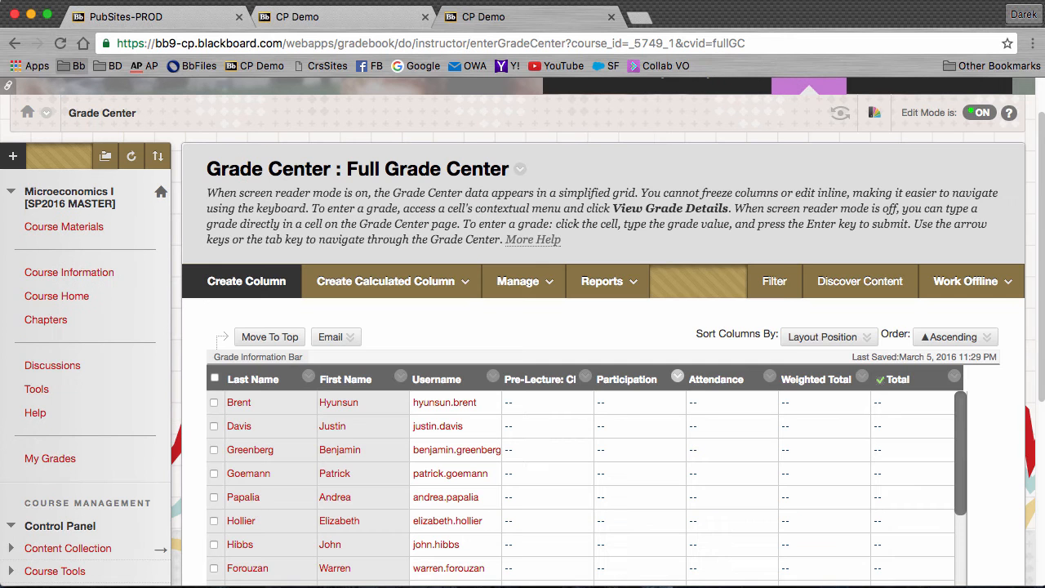
- In the Full Grade Center, open the student's 4.00 Pre-Lecture quiz attempt from its cell menu
scroll(63, 469, "down", 2)
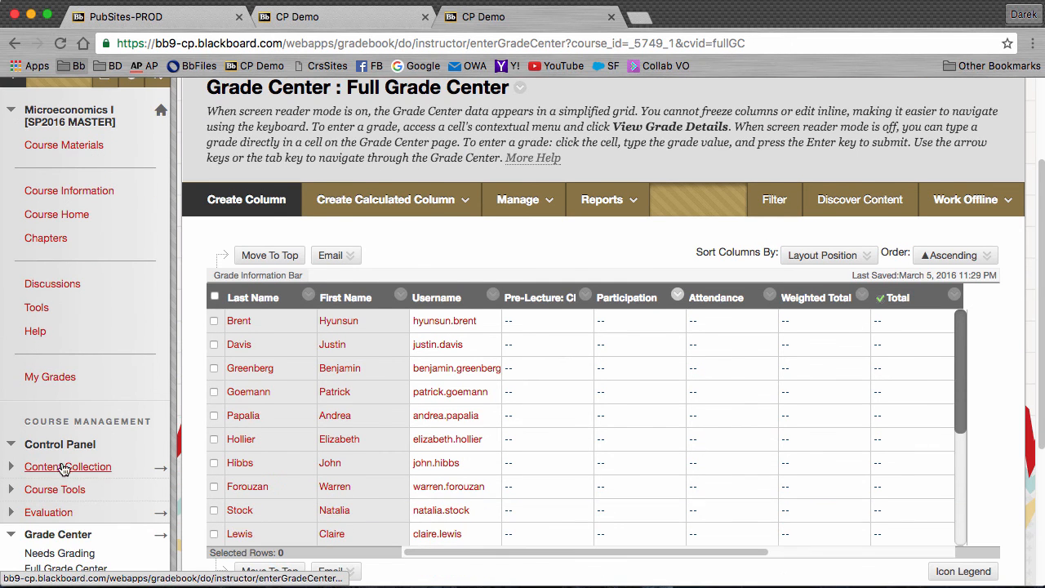
scroll(65, 563, "down", 1)
left_click(65, 539)
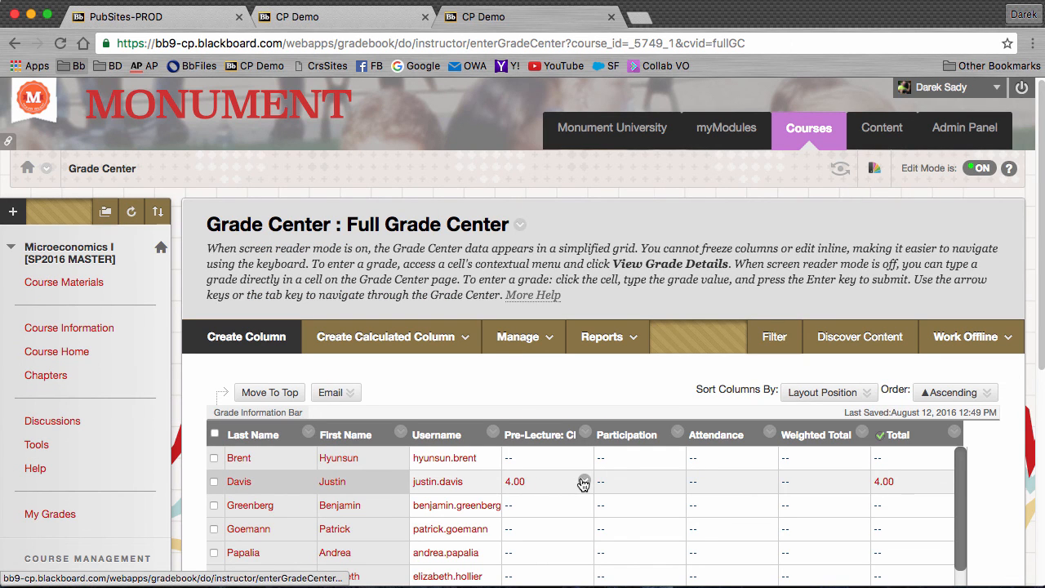
left_click(584, 482)
scroll(581, 480, "down", 3)
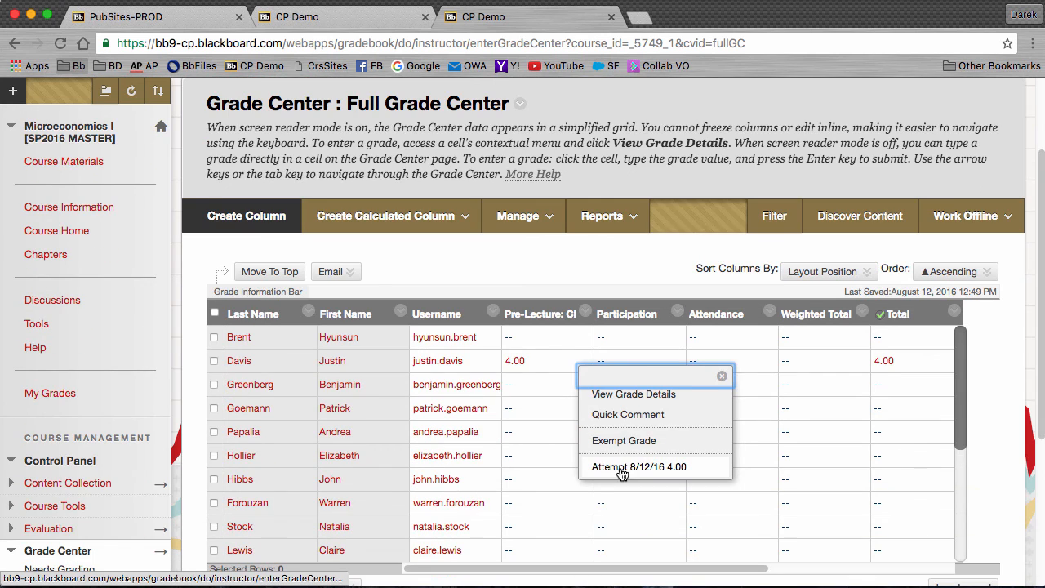
left_click(619, 467)
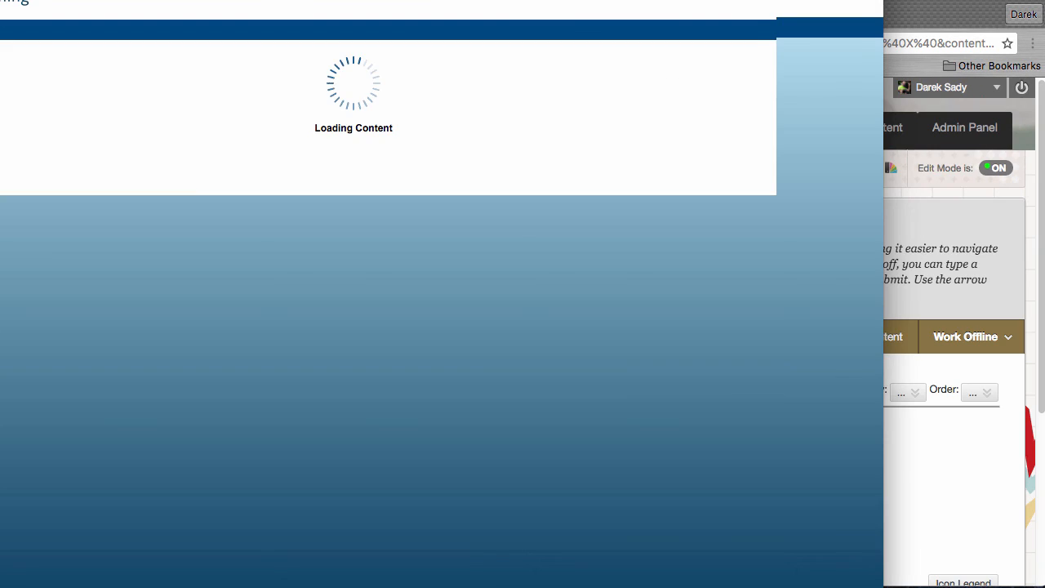
- Resize the MindTap popup to review the 44.4% attempt, then close it
left_click_drag(0, 0, 150, 126)
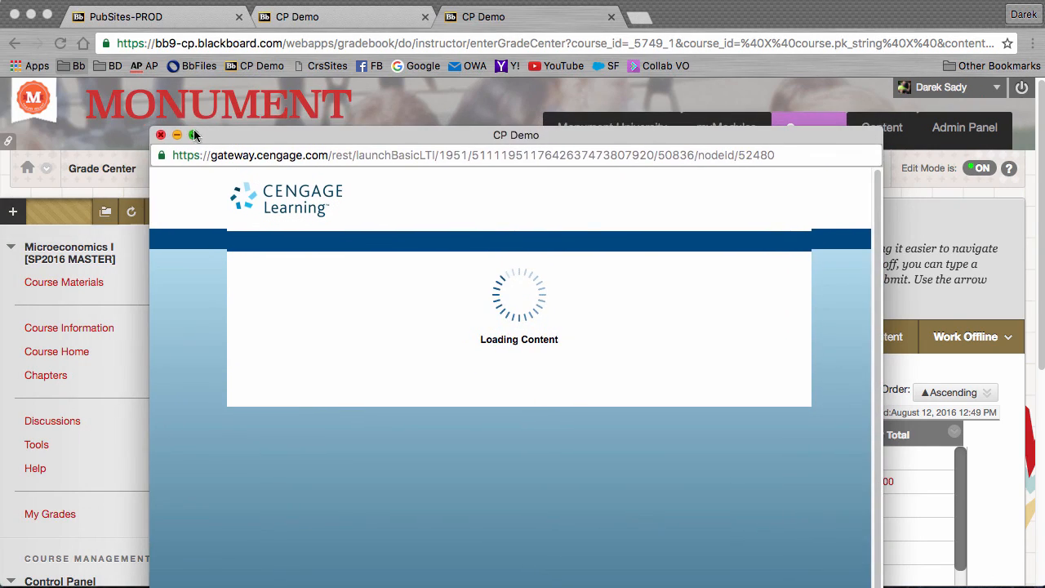
left_click_drag(221, 135, 282, 32)
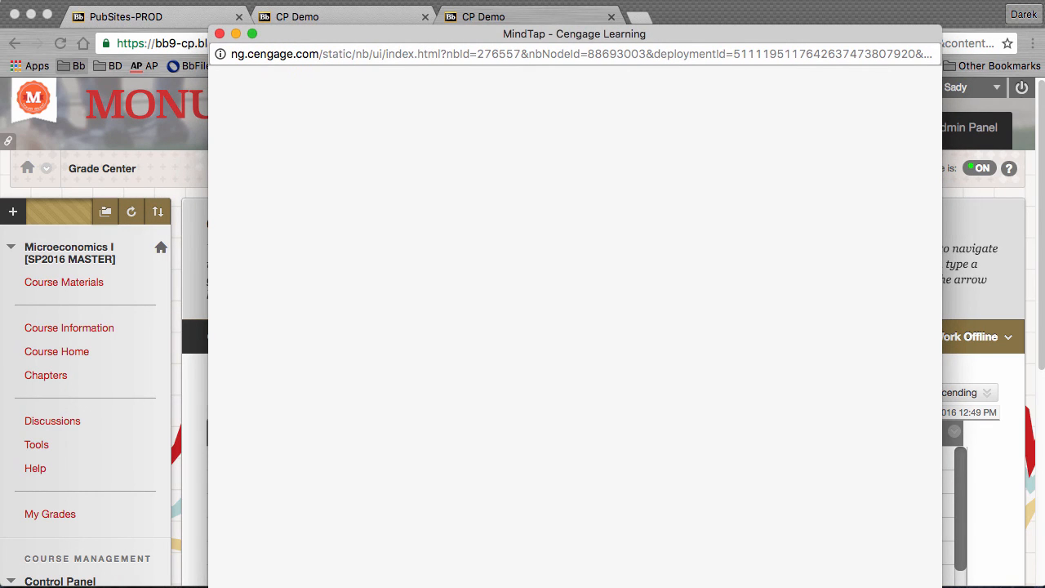
left_click_drag(941, 586, 1025, 543)
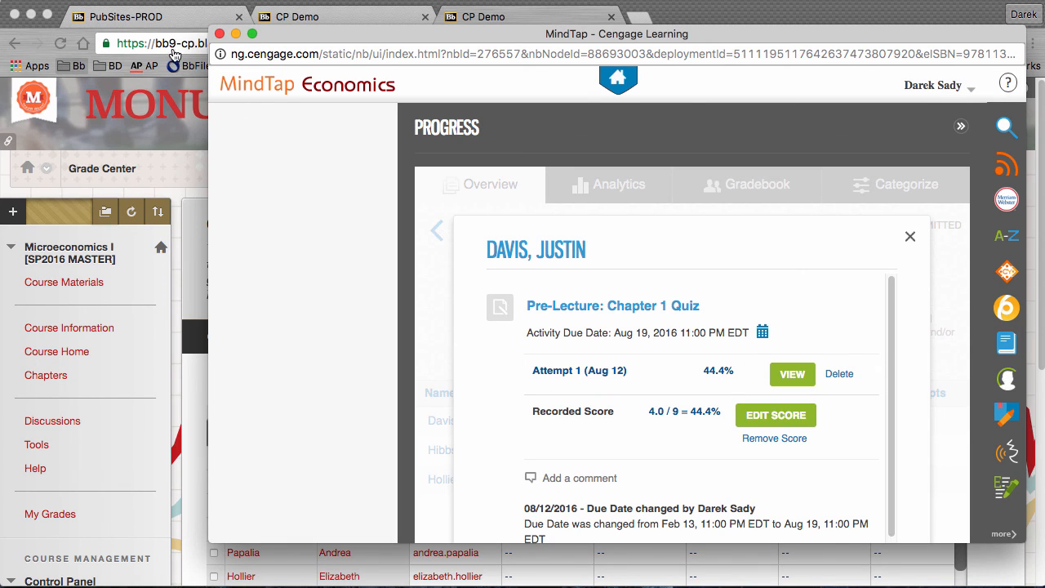
left_click(220, 34)
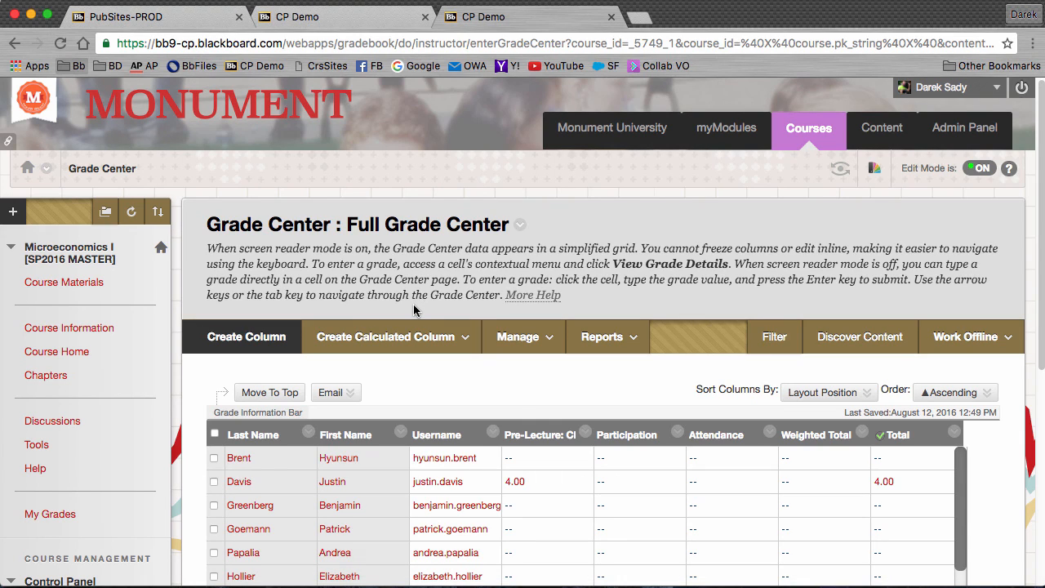